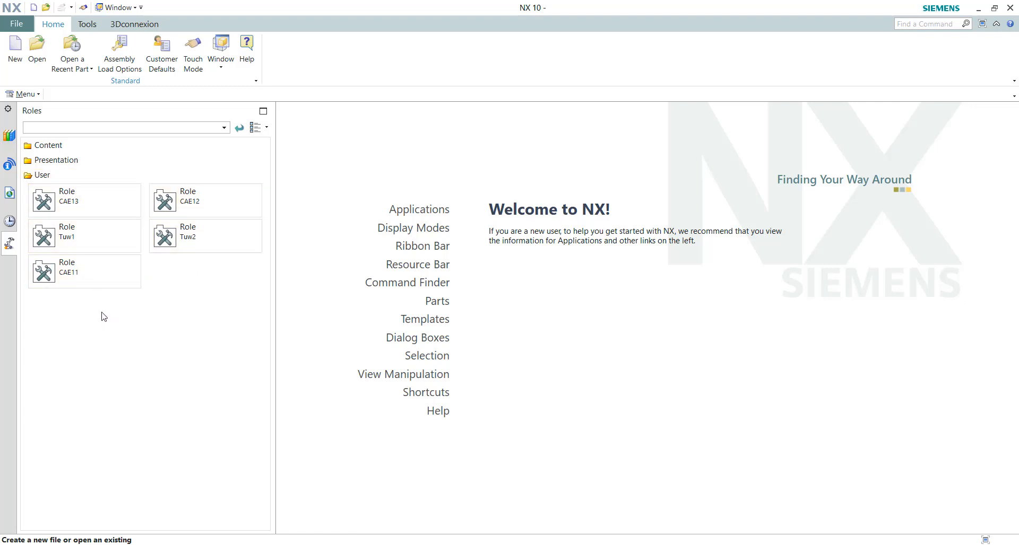
Create a new millimetre part named model1.prt from the Model template.
click(15, 50)
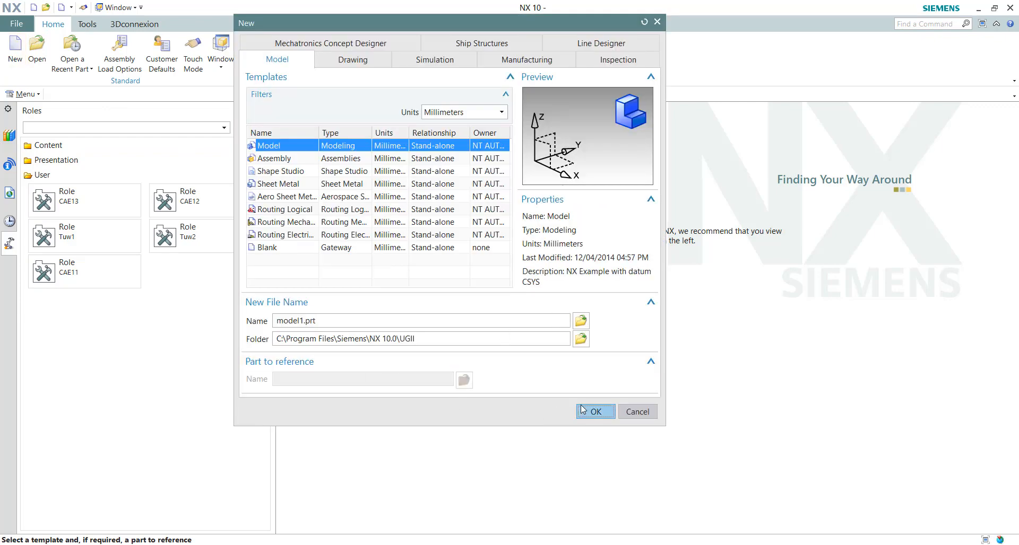
click(584, 411)
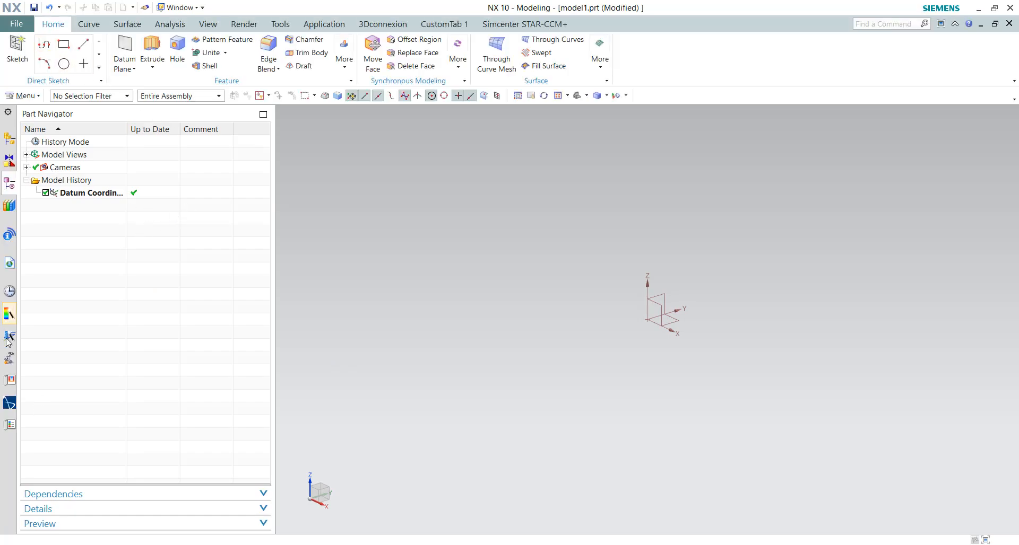
Load the CAE11 user role, and switch to the user role listed directly below CAE12.
click(9, 358)
click(55, 277)
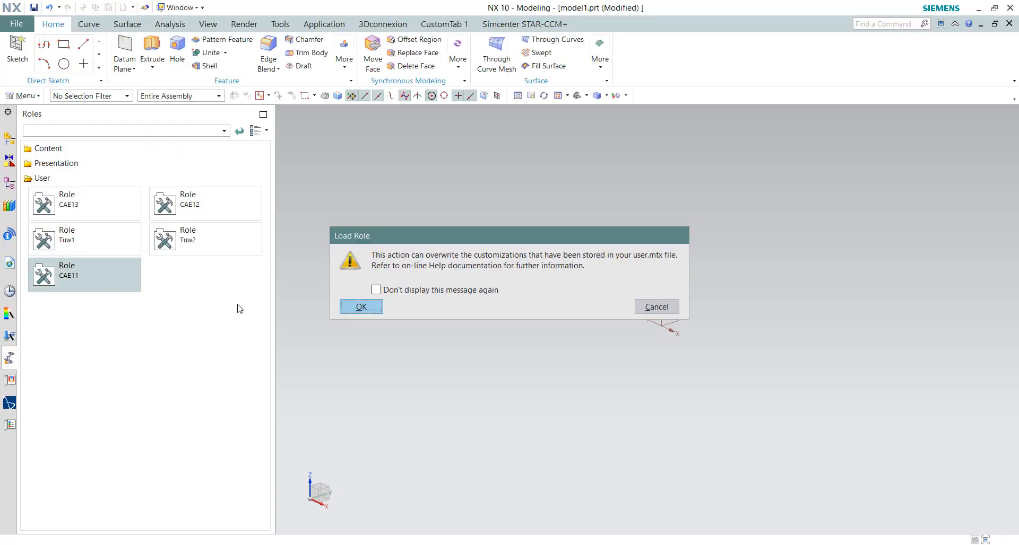
click(353, 308)
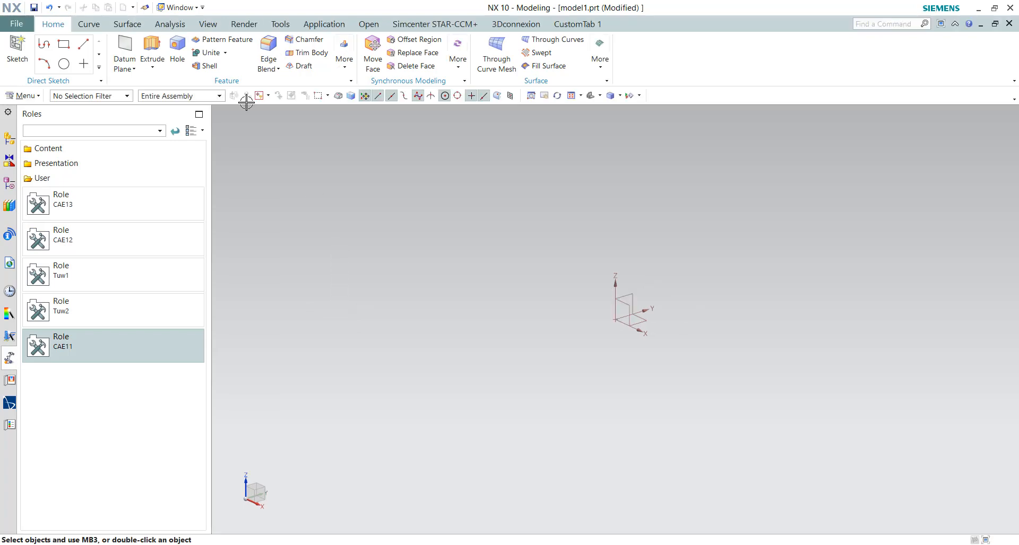
click(62, 269)
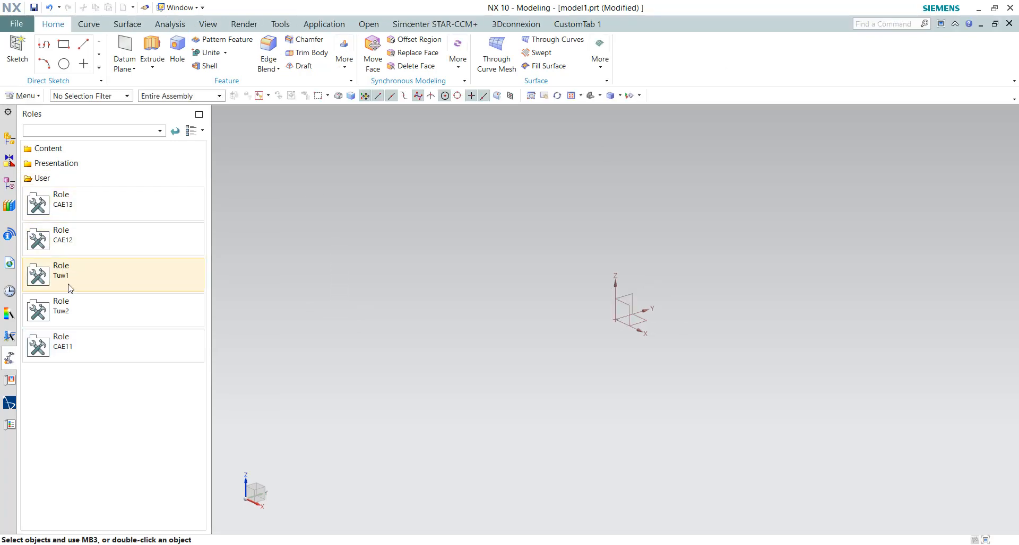
click(369, 312)
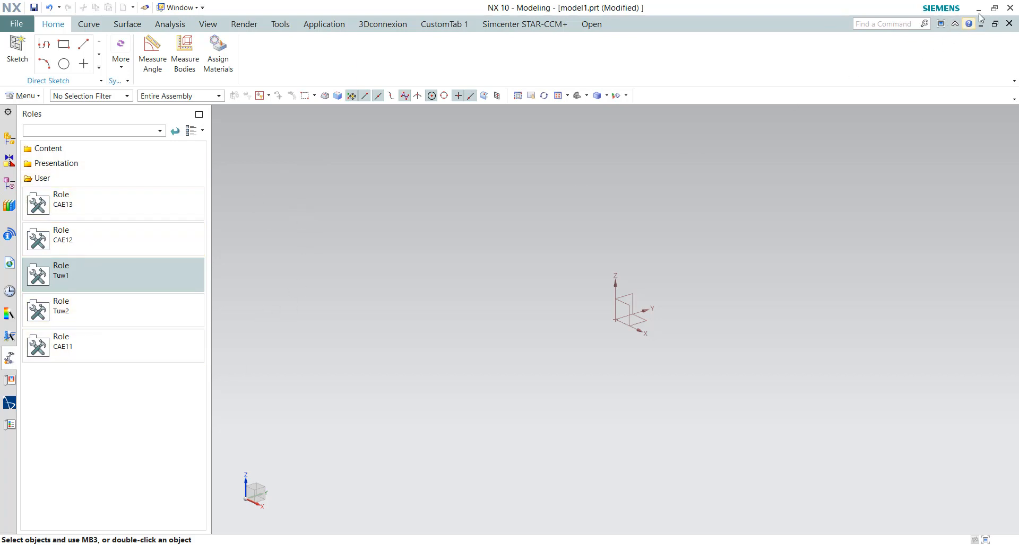
Restore the NX window down and arrange it side by side with the File Explorer window.
click(993, 9)
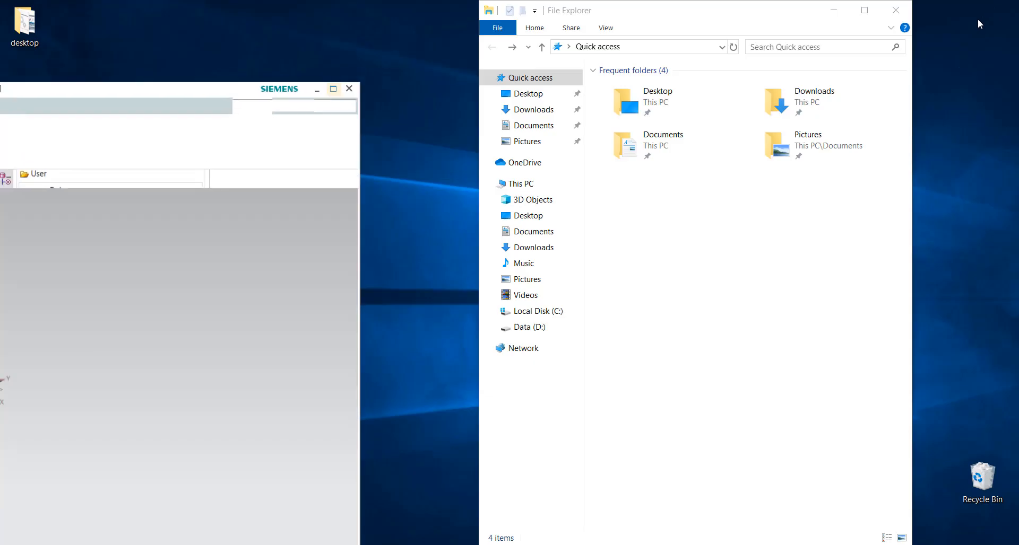
drag(193, 104, 1, 100)
click(762, 301)
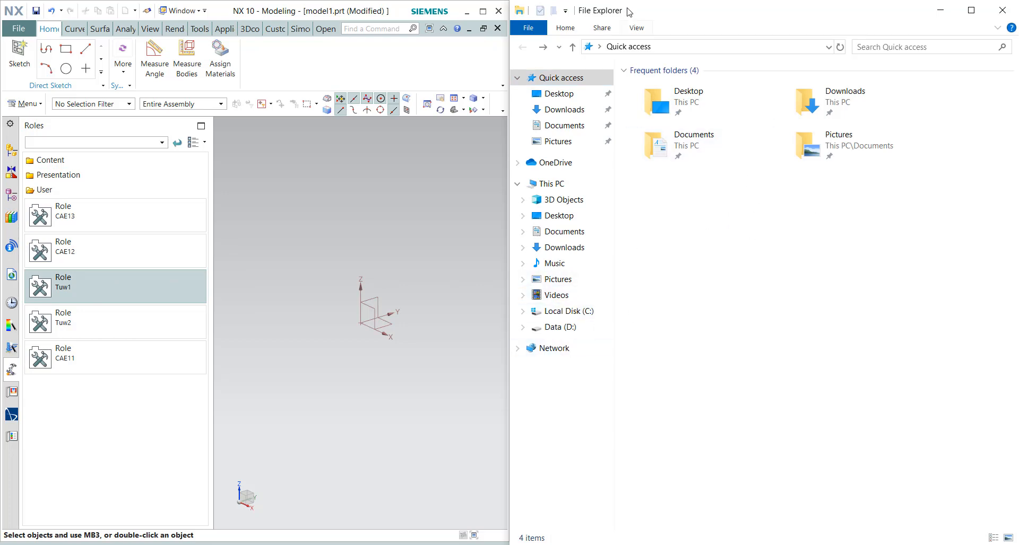
In File Explorer, open the personal profile folder under Users on Local Disk (C:).
click(567, 314)
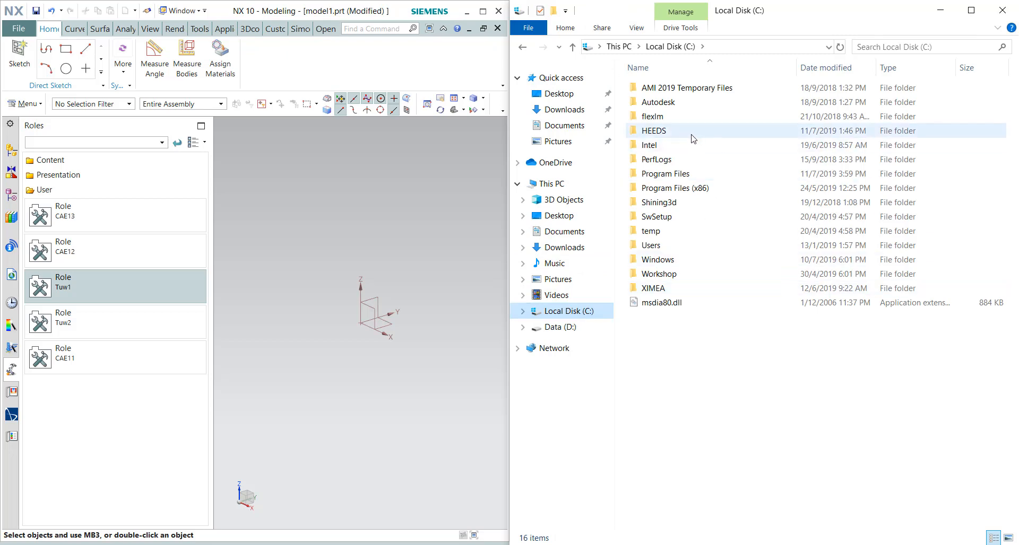
double_click(651, 246)
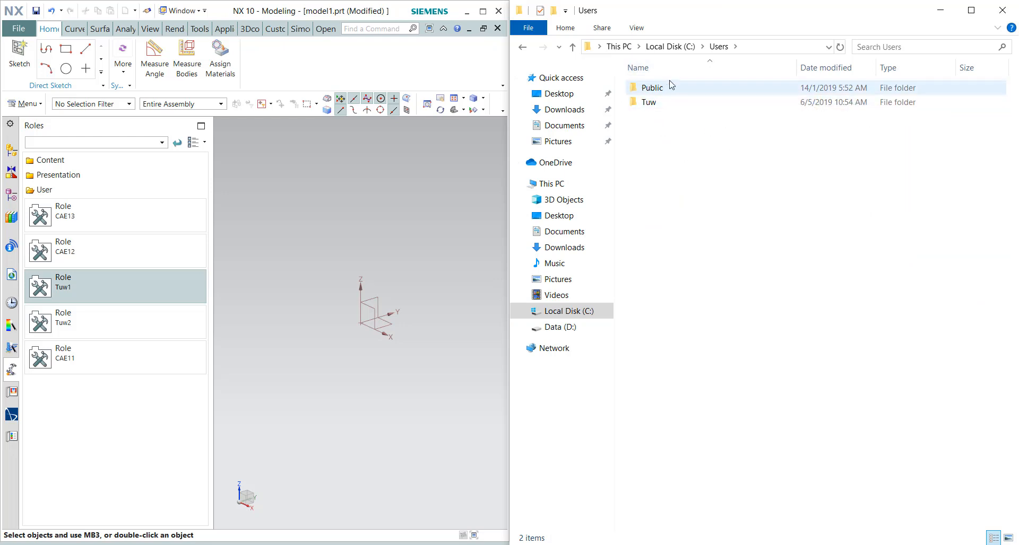
click(664, 110)
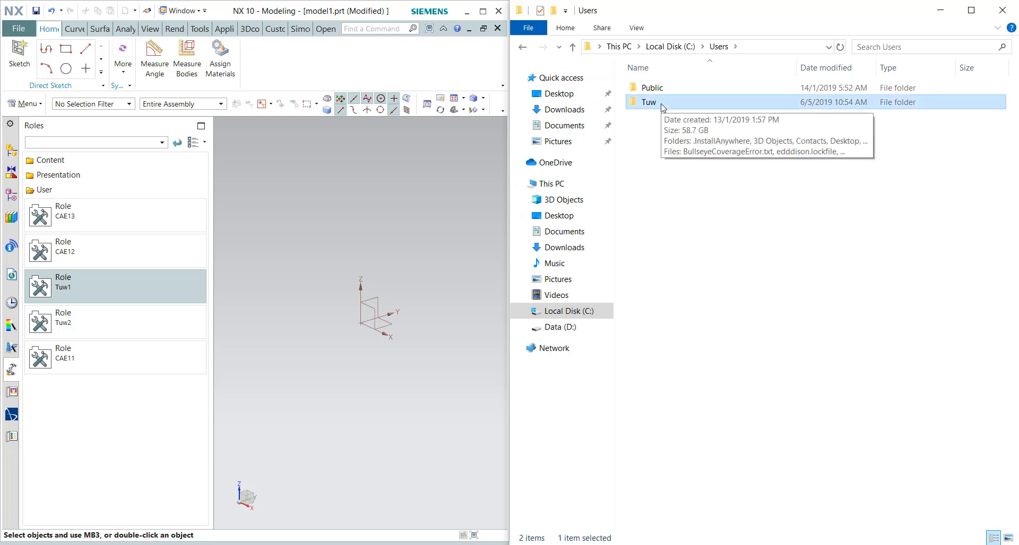
click(670, 191)
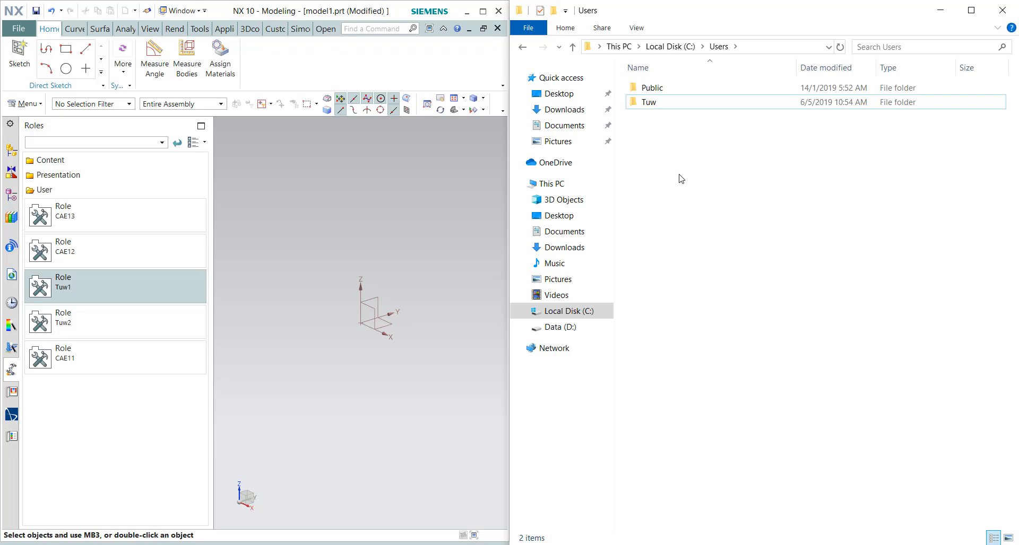
mouse_move(691, 108)
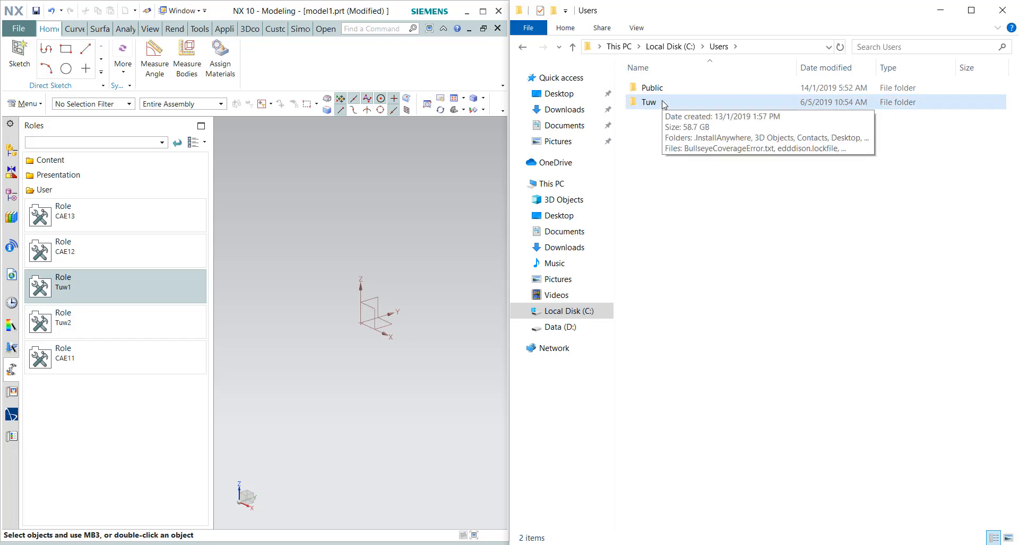
double_click(664, 104)
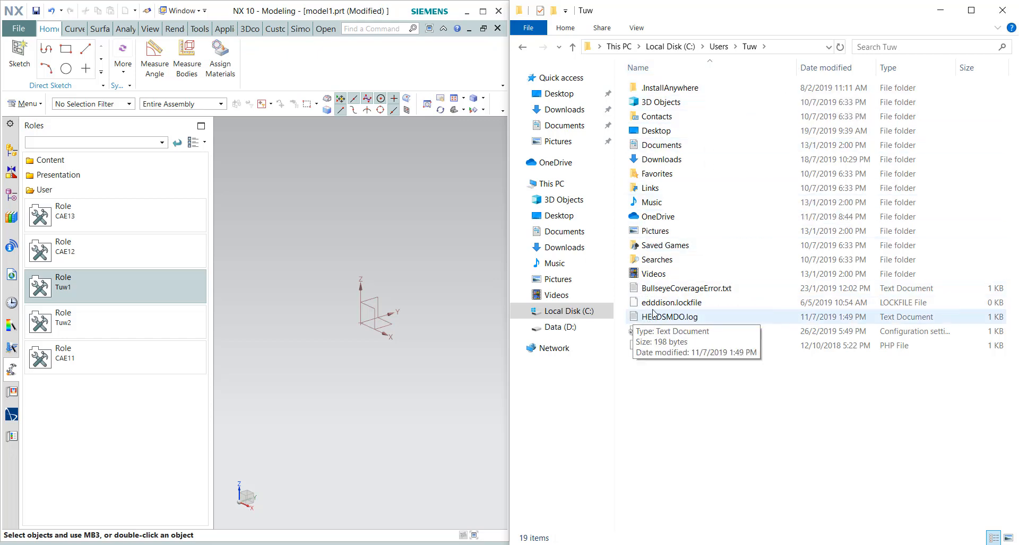
Go to the hidden AppData folder by appending \appdata to the profile path, and open its Local subfolder.
click(778, 47)
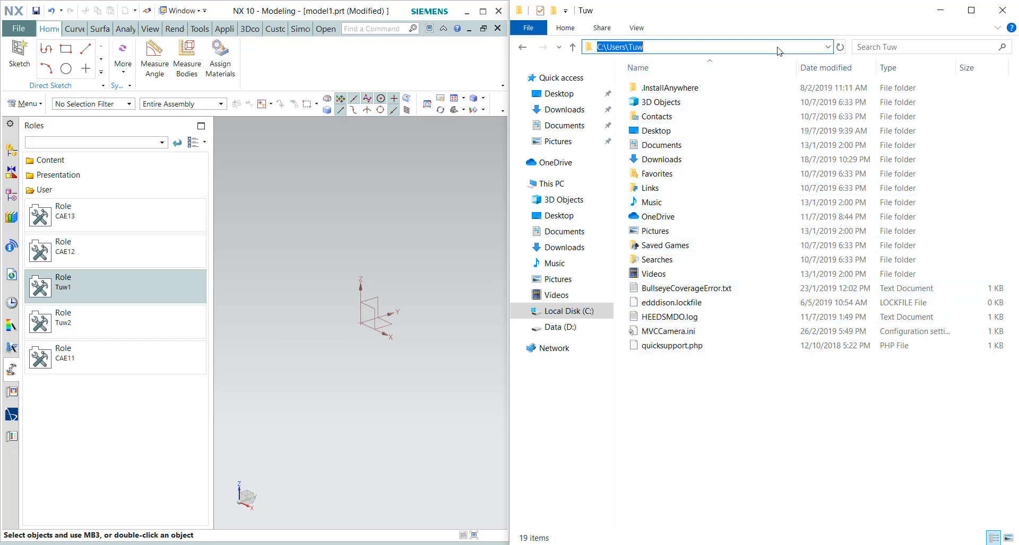
click(778, 46)
text(\a)
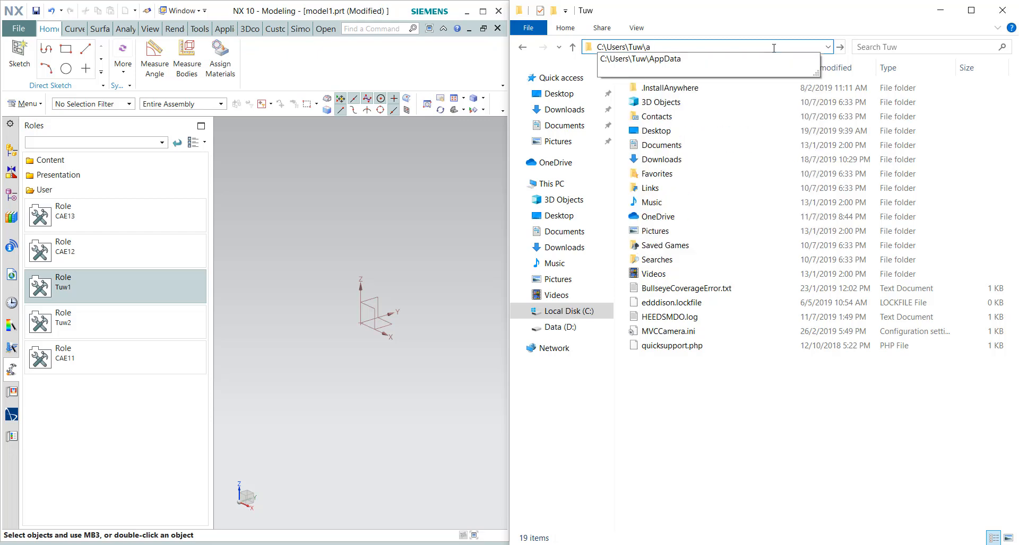
text(ppdata)
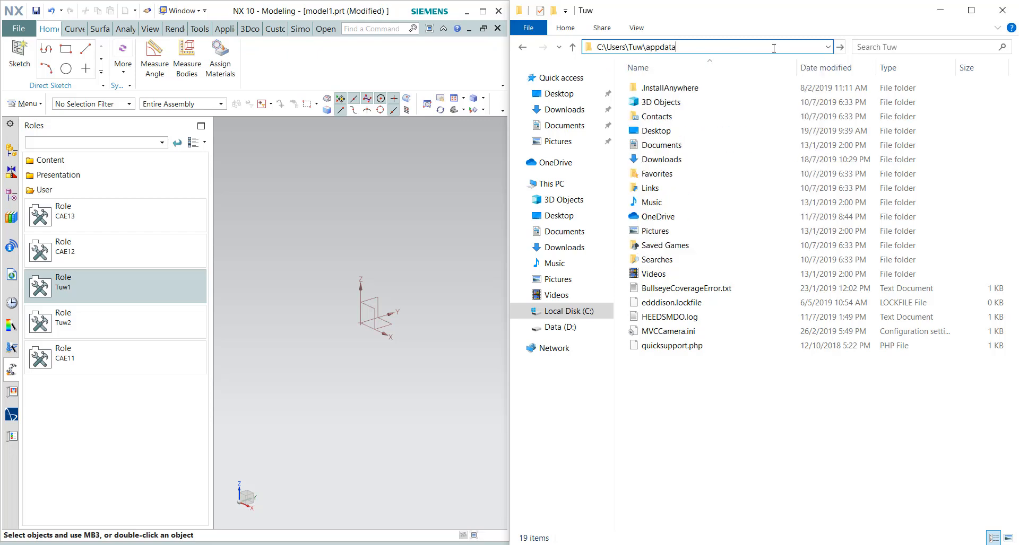
key(Return)
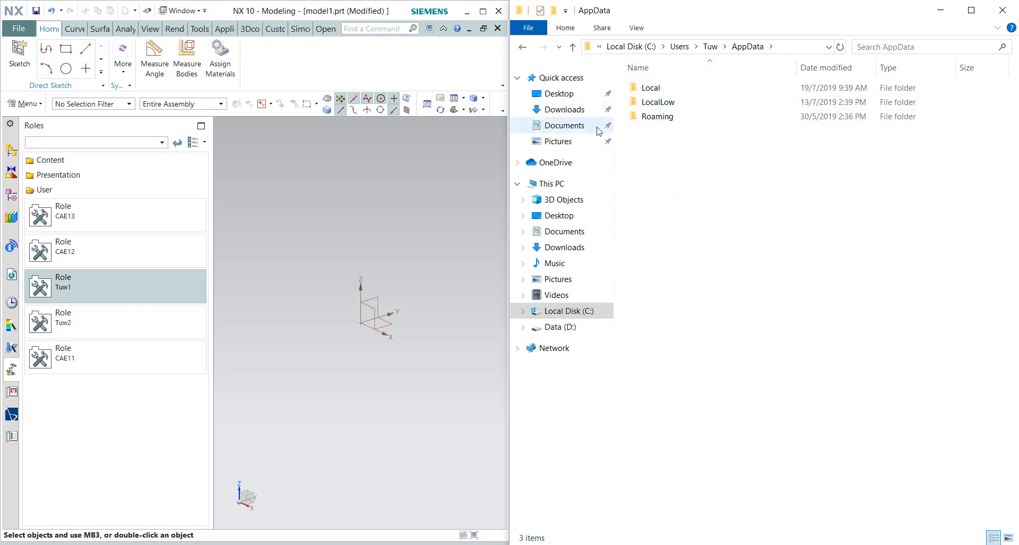
click(660, 94)
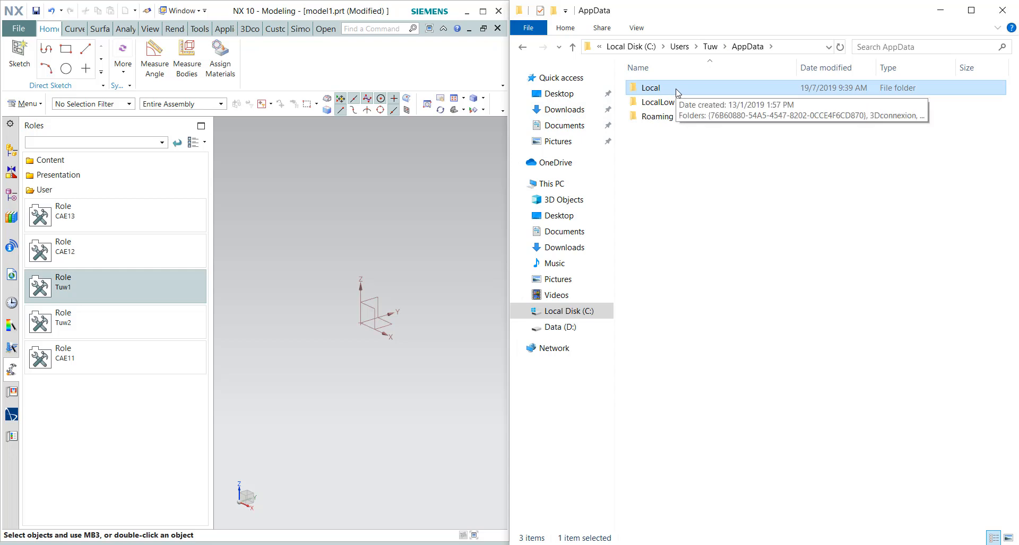
double_click(677, 92)
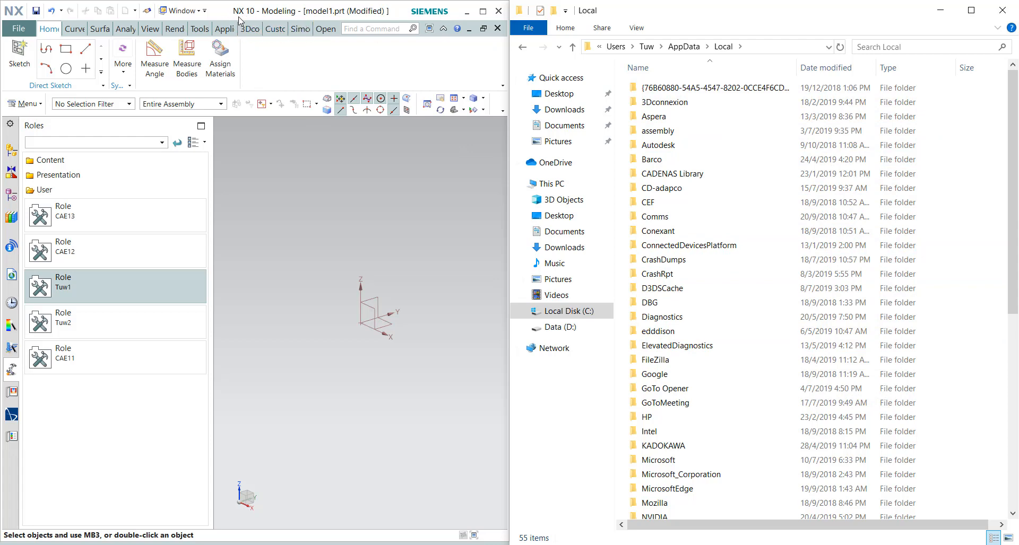
Open the Unigraphics Solutions folder within Local and examine which older NX version folders it holds, such as NX80 and NX85.
scroll(706, 413, down, 5)
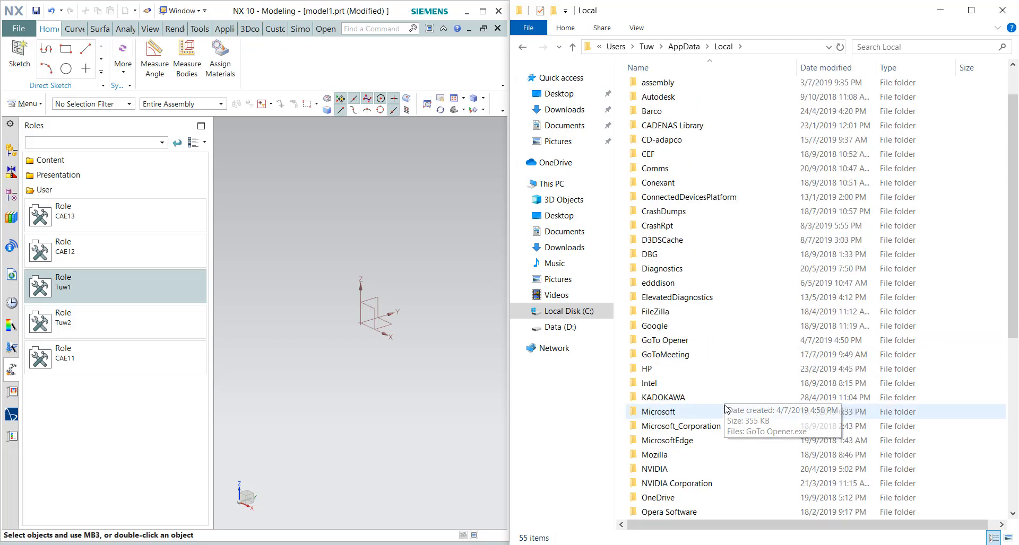
click(685, 471)
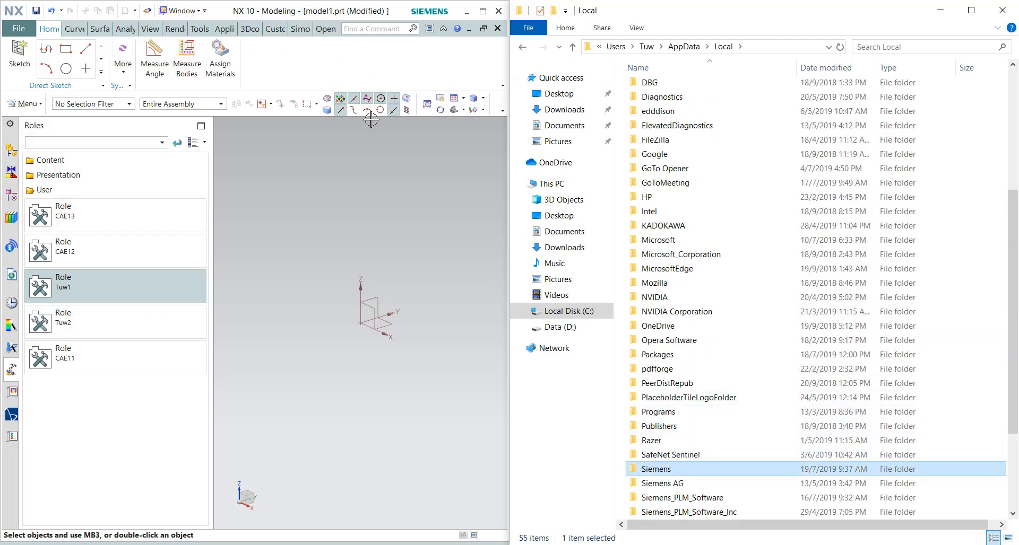
scroll(754, 285, down, 3)
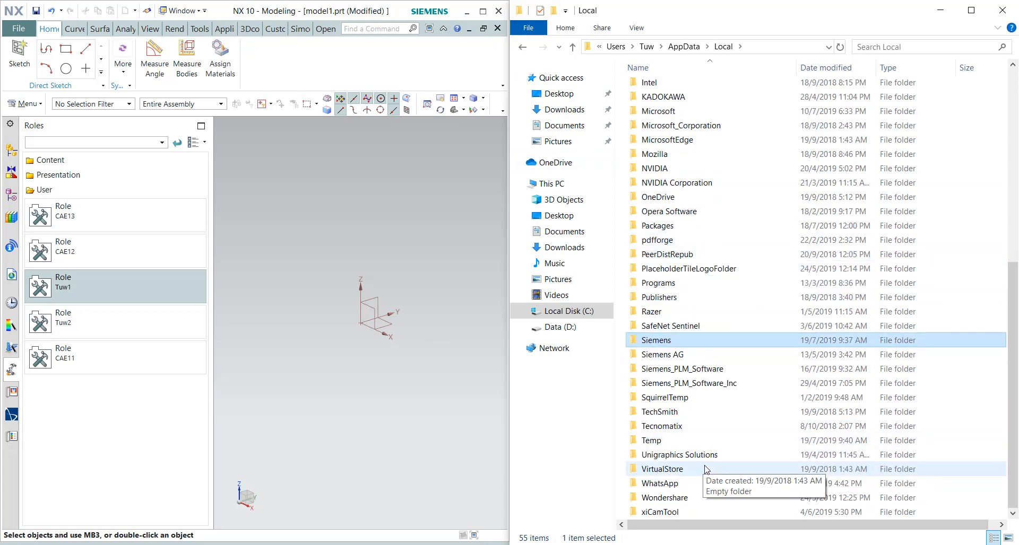
click(690, 457)
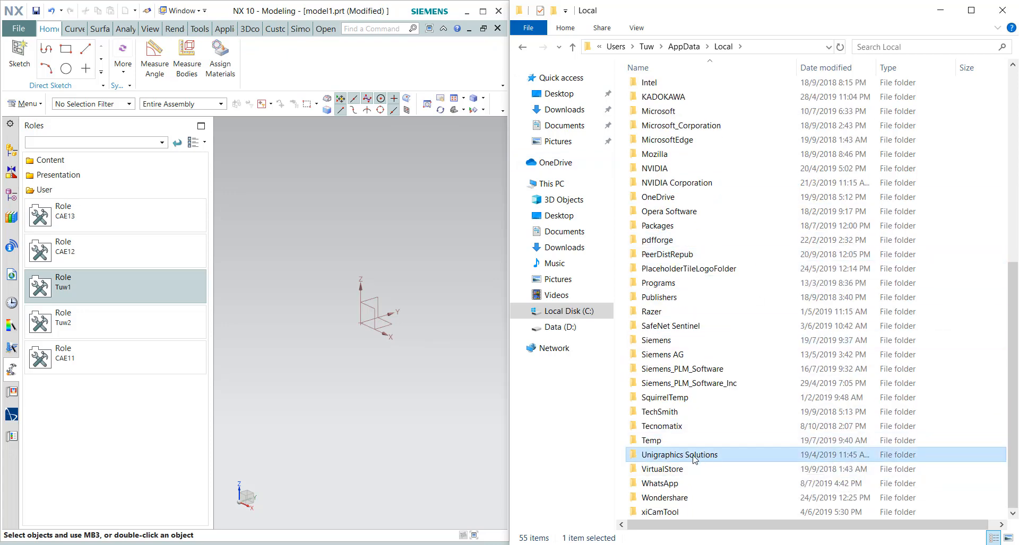
double_click(692, 457)
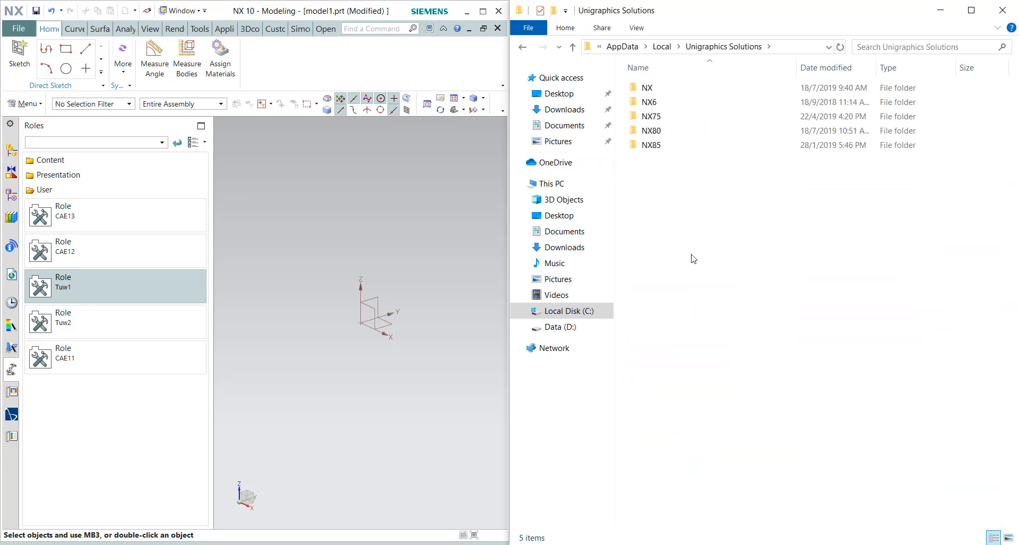
click(667, 47)
double_click(717, 512)
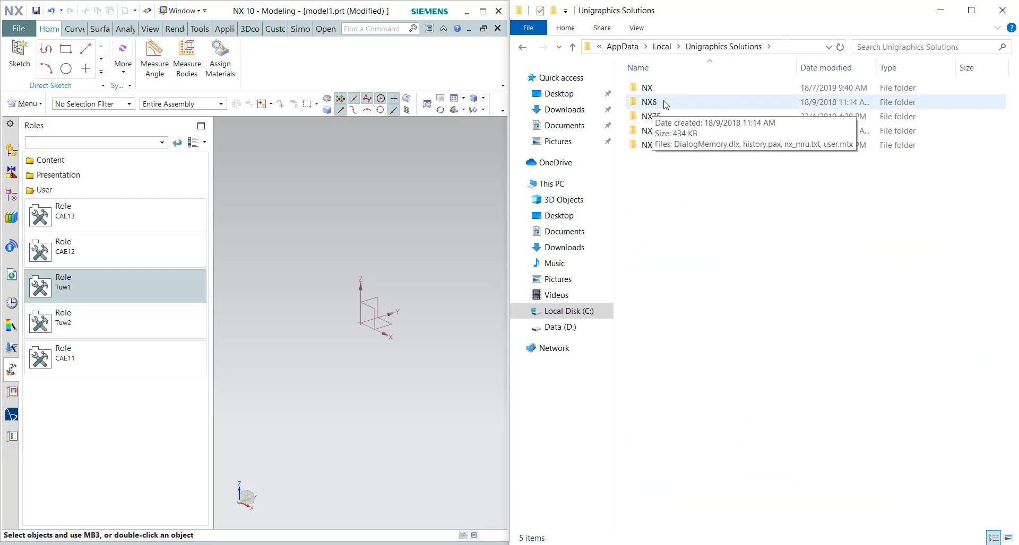
click(670, 133)
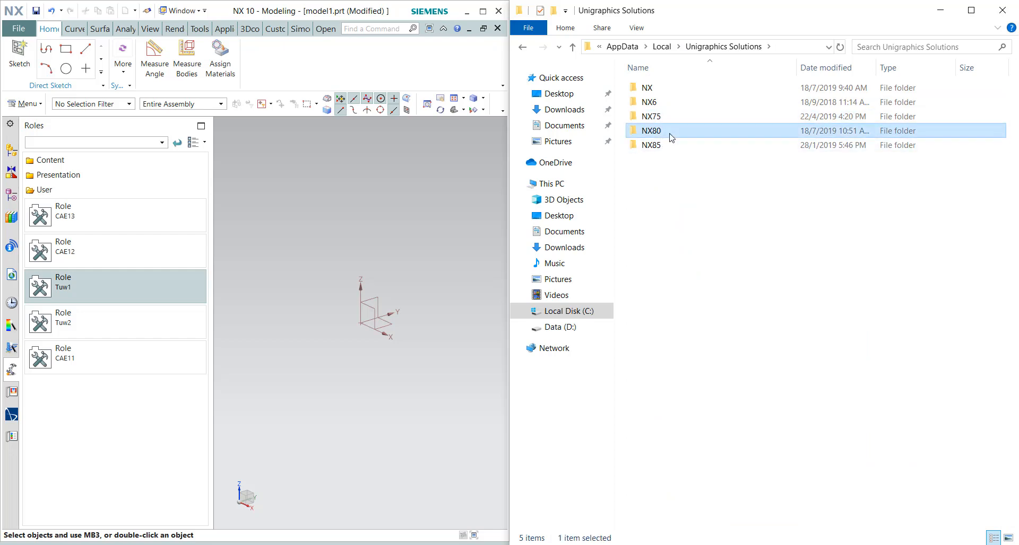
click(664, 146)
click(709, 200)
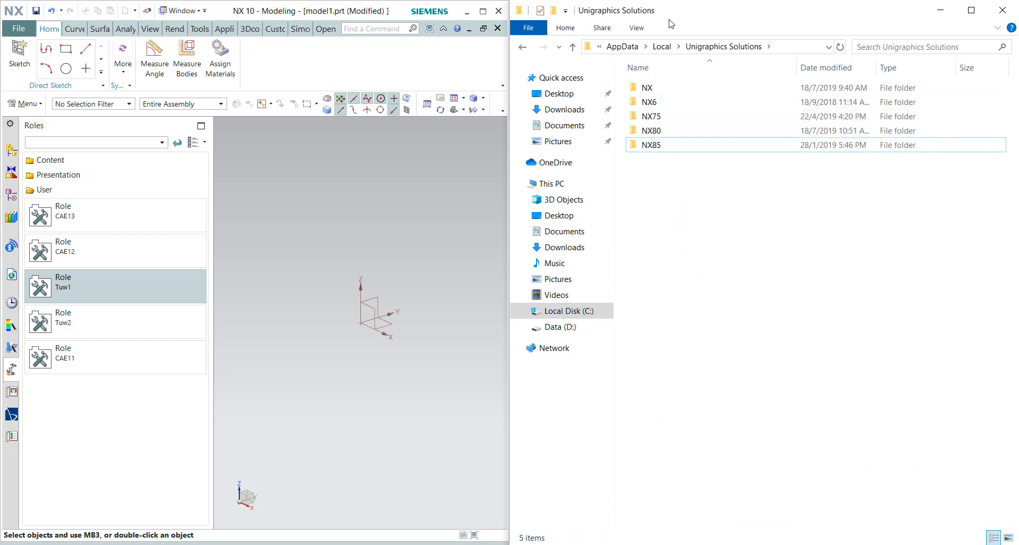
Return to the Local folder, open the Siemens folder and look over the NX90, NX100 and NX110 version folders.
click(661, 48)
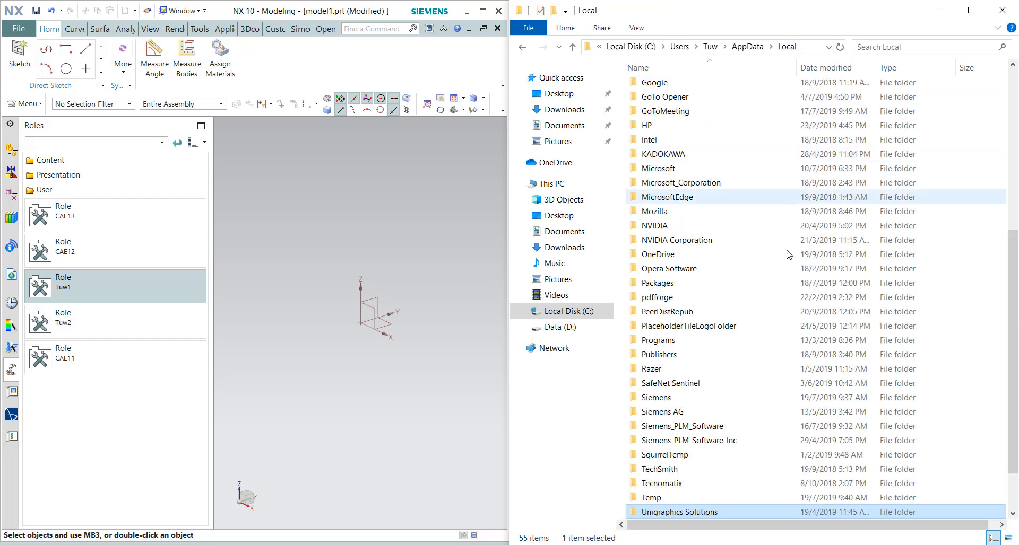
click(666, 399)
double_click(667, 402)
click(682, 145)
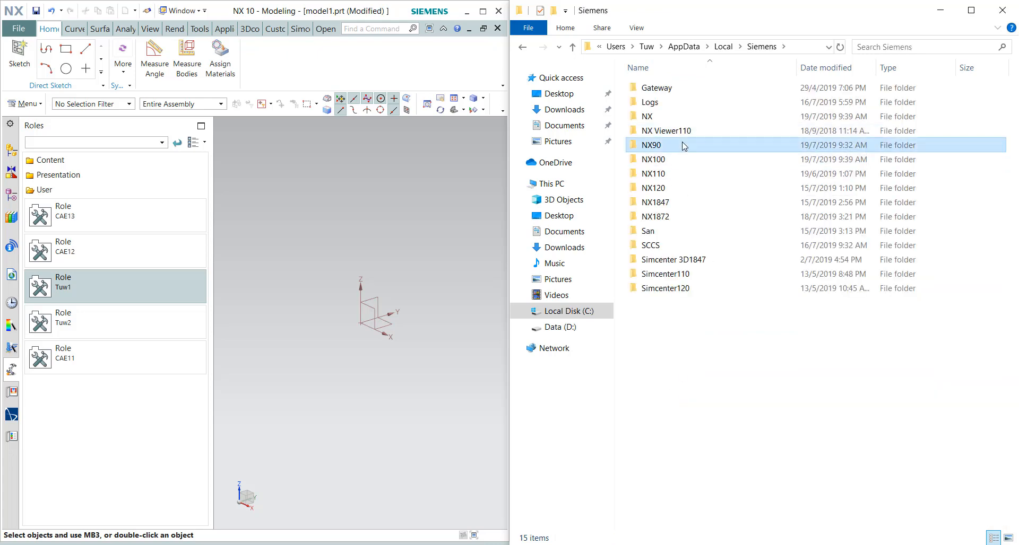
click(675, 164)
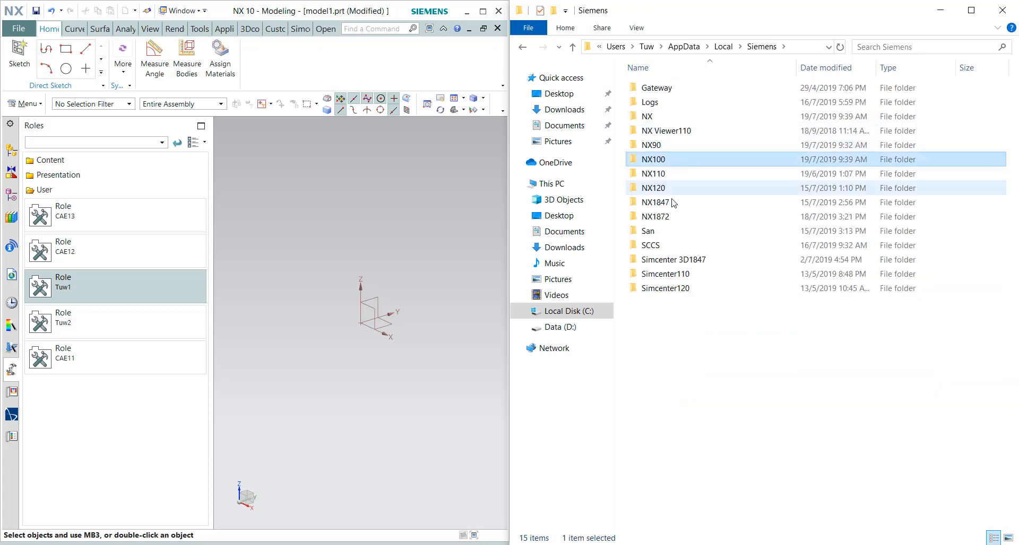
click(681, 176)
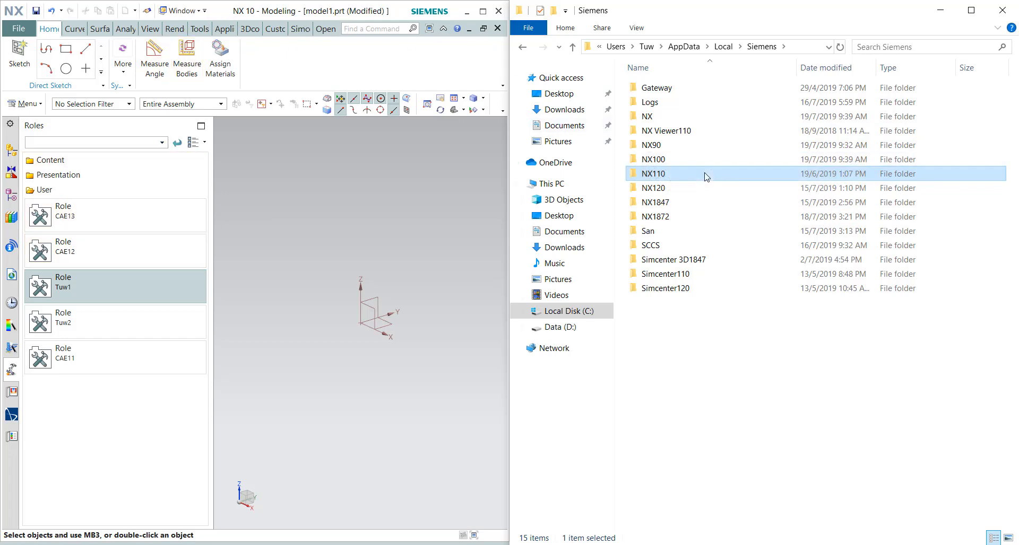
Open the roles folder inside the NX100 folder.
click(663, 162)
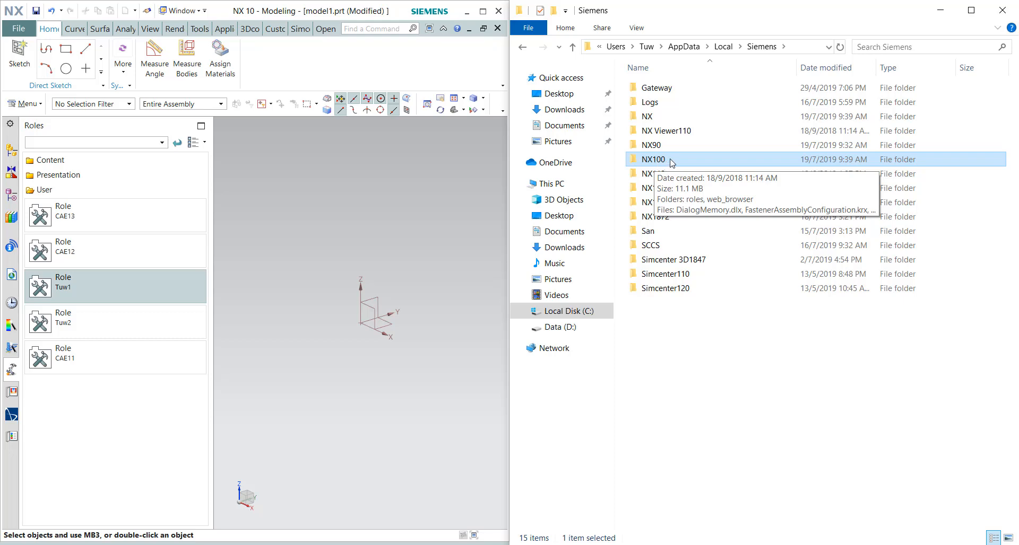
double_click(672, 163)
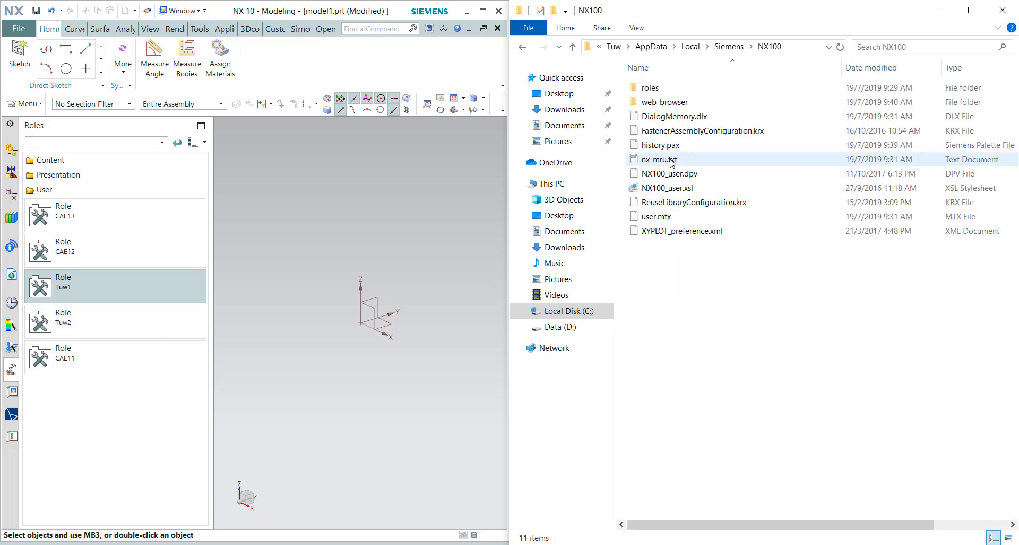
double_click(669, 93)
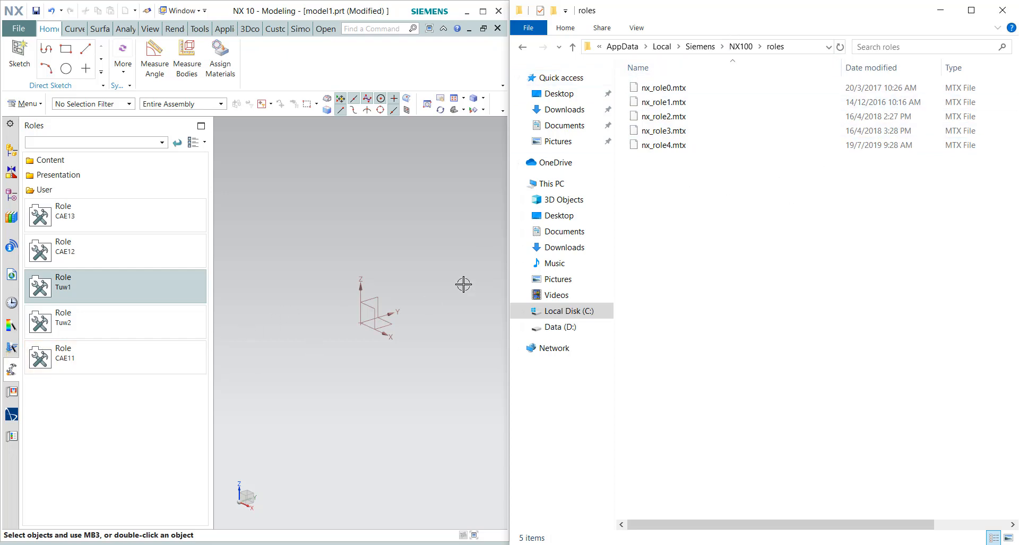
Go back up to the Siemens folder and copy its NX100 folder to the desktop as a backup.
click(711, 48)
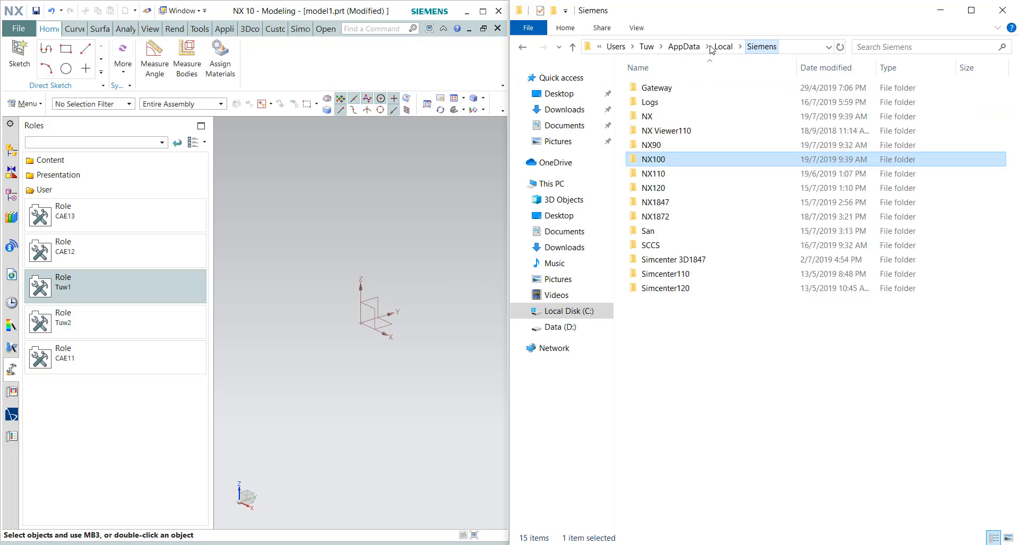
drag(775, 354, 691, 163)
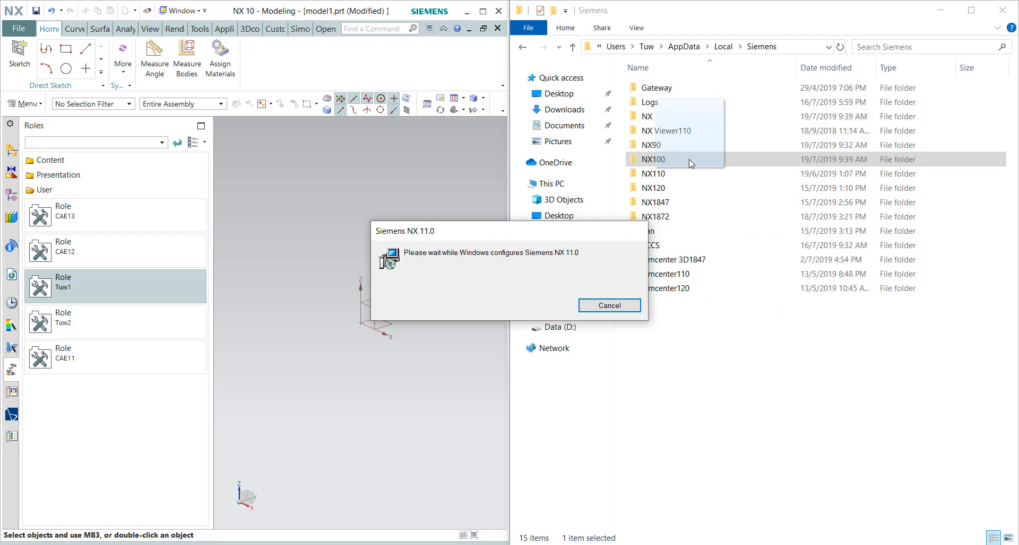
mouse_move(691, 163)
mouse_down()
mouse_move(695, 175)
mouse_move(702, 166)
mouse_up()
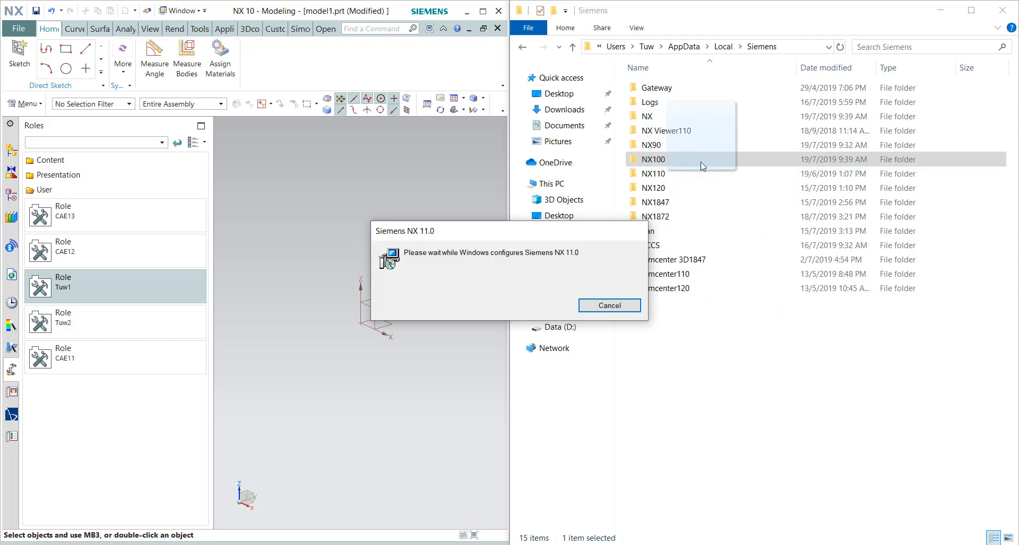
right_drag(702, 166, 702, 166)
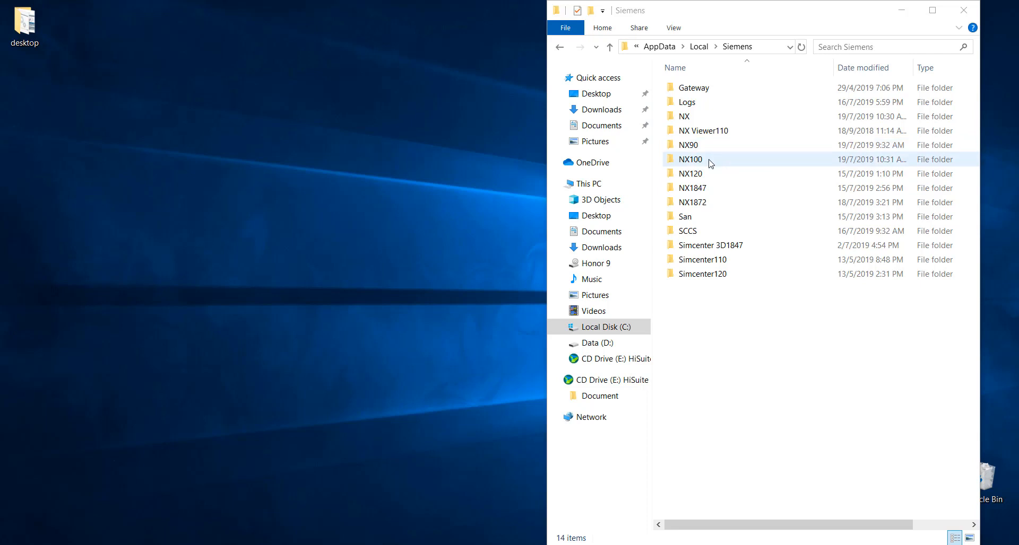
click(710, 164)
click(275, 317)
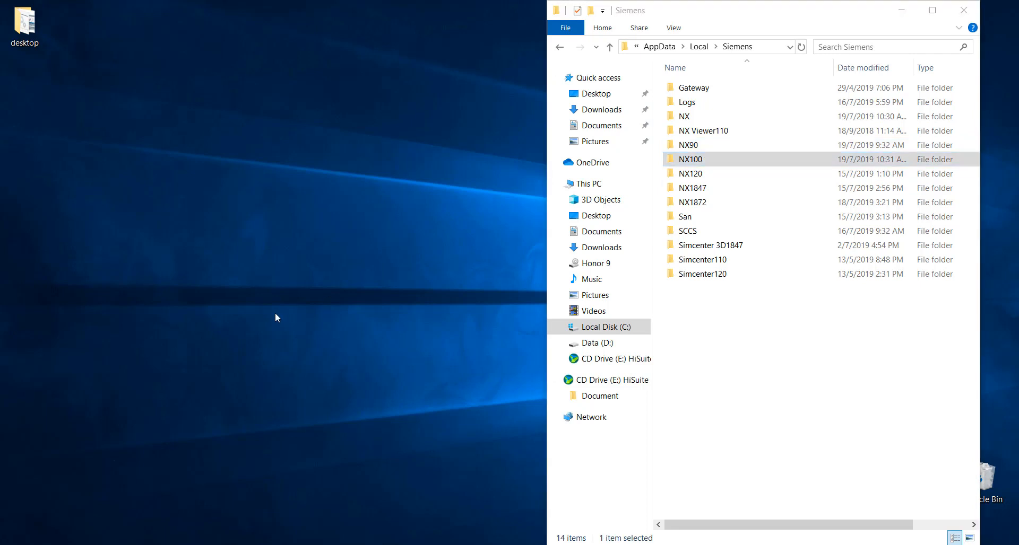
click(698, 161)
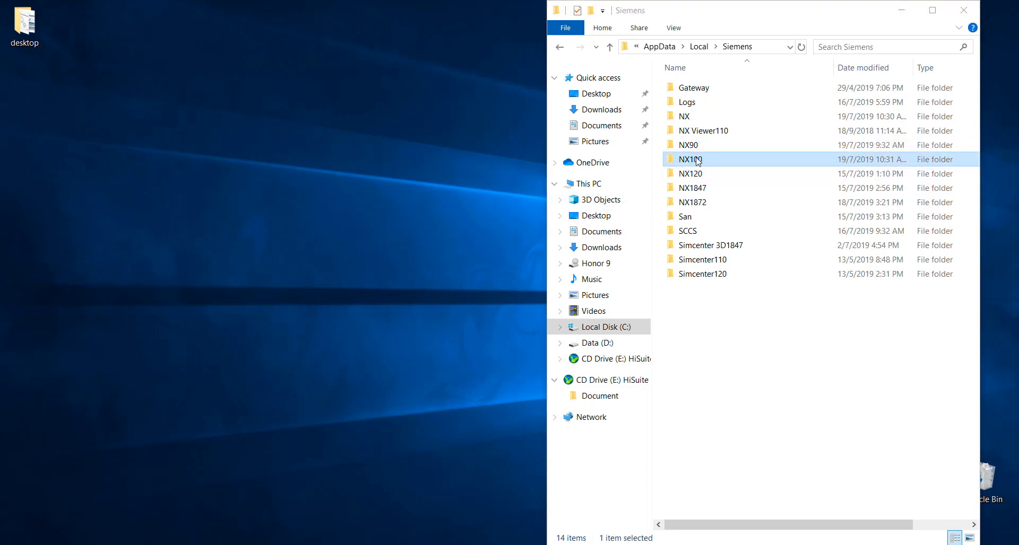
drag(698, 161, 390, 160)
right_drag(389, 160, 389, 160)
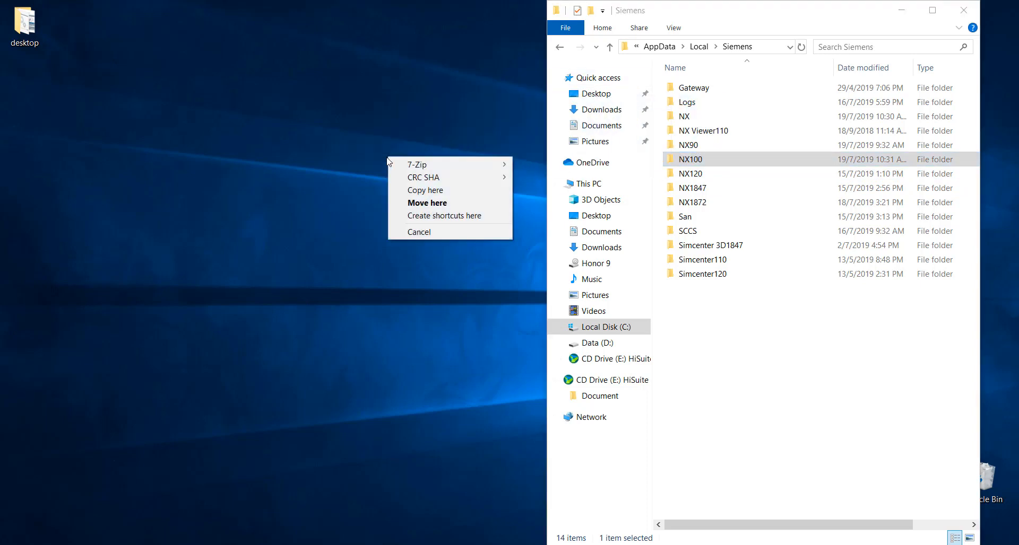
click(446, 198)
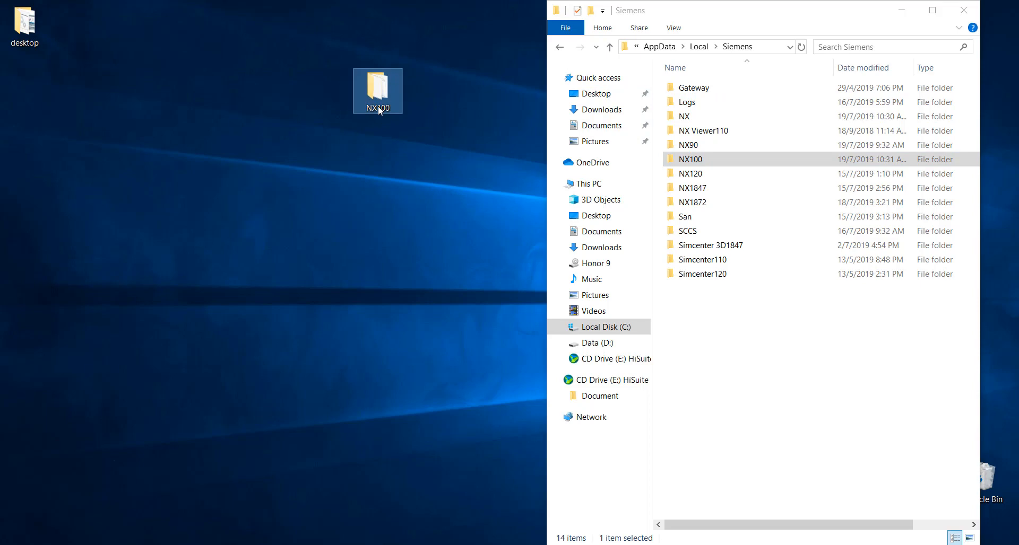
Check the role files in the roles subfolder of the NX100 desktop copy, and close its window.
double_click(388, 99)
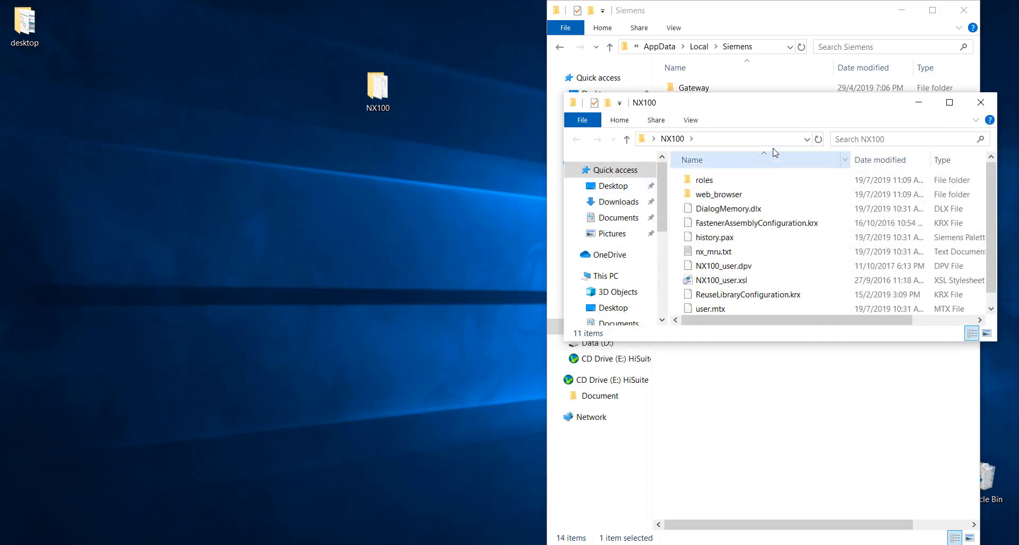
drag(775, 118, 405, 118)
double_click(347, 196)
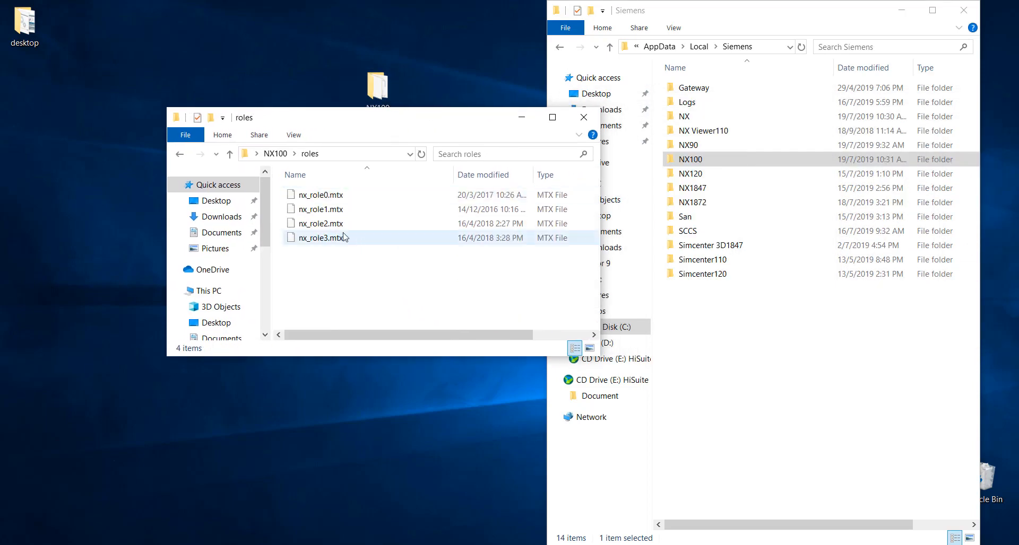
click(584, 117)
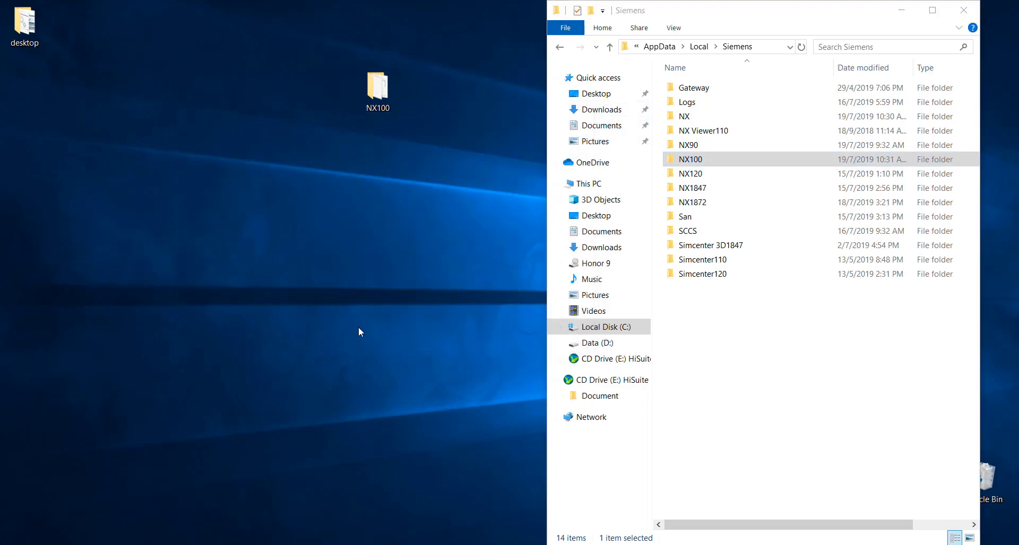
Launch NX 10.0, stretch its window to the full screen height and show the Roles palette.
key(super)
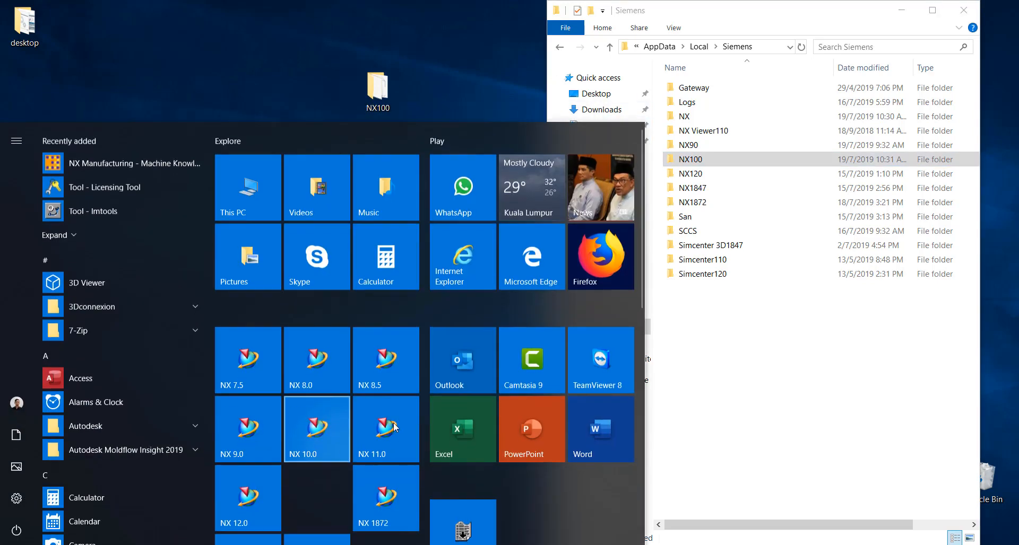
click(336, 438)
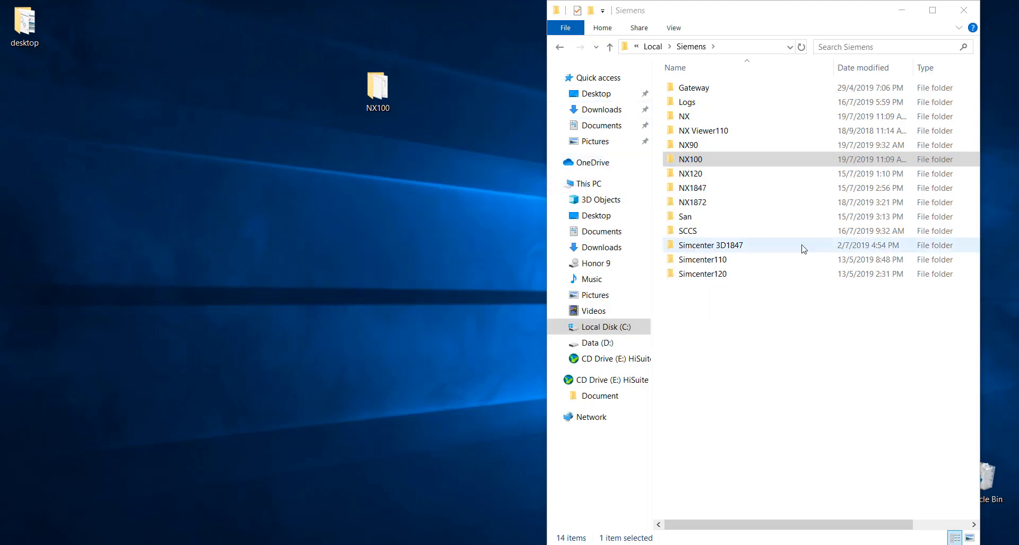
click(610, 339)
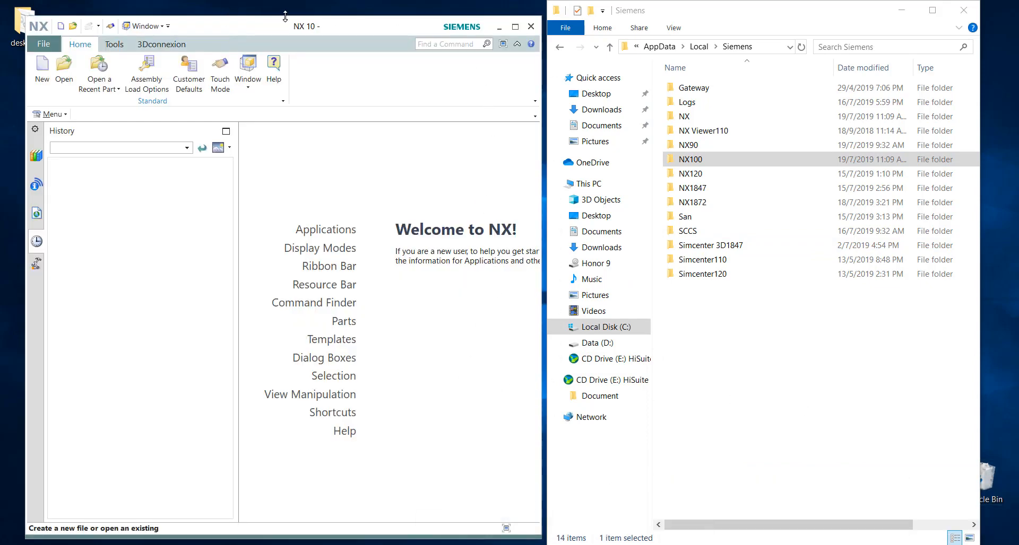
double_click(285, 16)
click(35, 249)
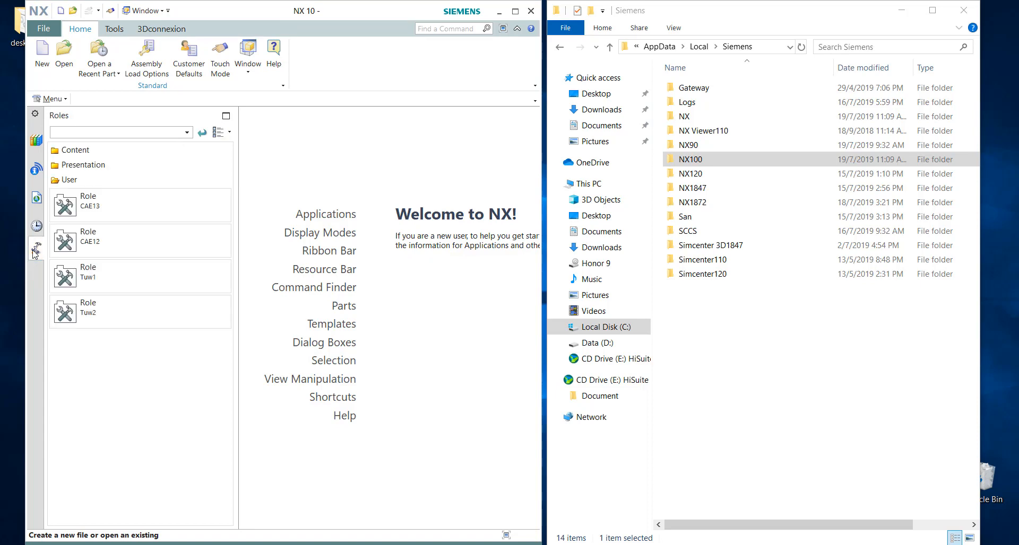
Open the roles folder inside Siemens\NX100 and arrange the NX window and the folder window side by side.
double_click(799, 160)
double_click(723, 88)
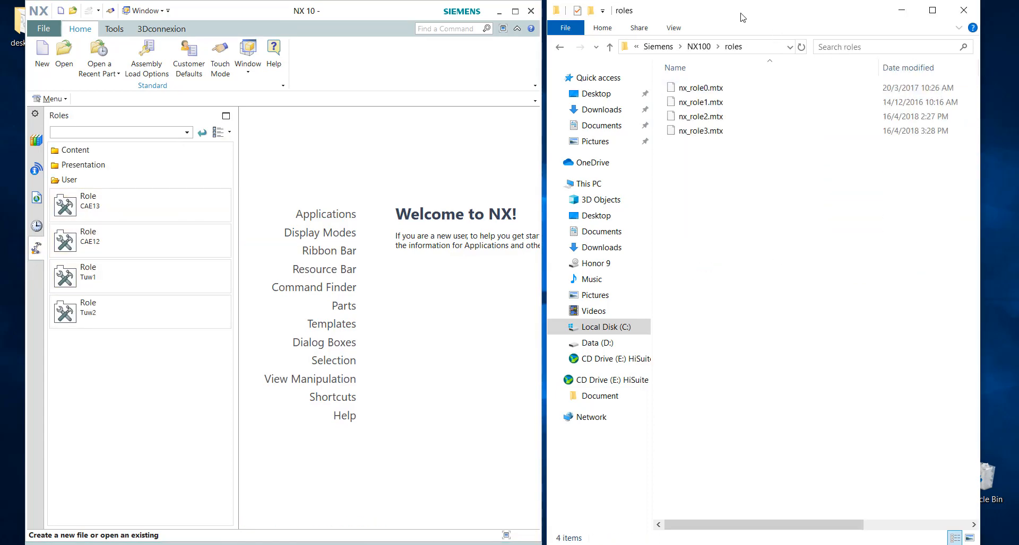
drag(397, 10, 1, 11)
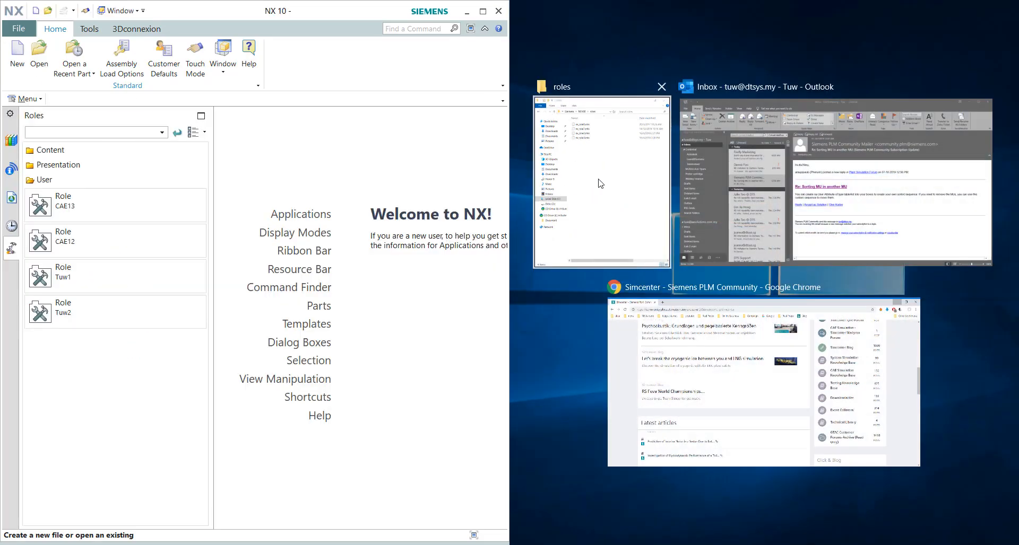
click(599, 183)
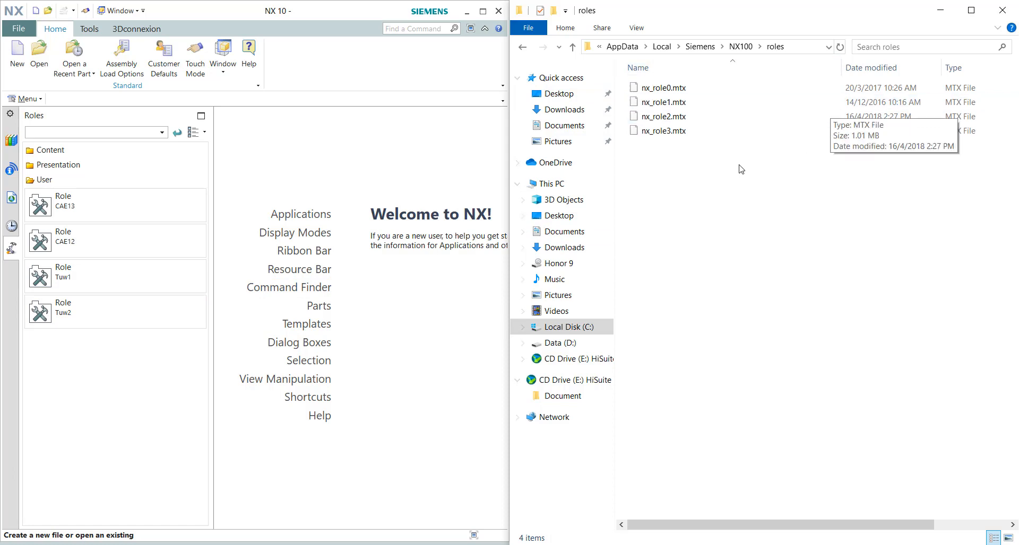
Delete the two user roles listed below CAE12 in the NX Roles palette.
right_click(99, 310)
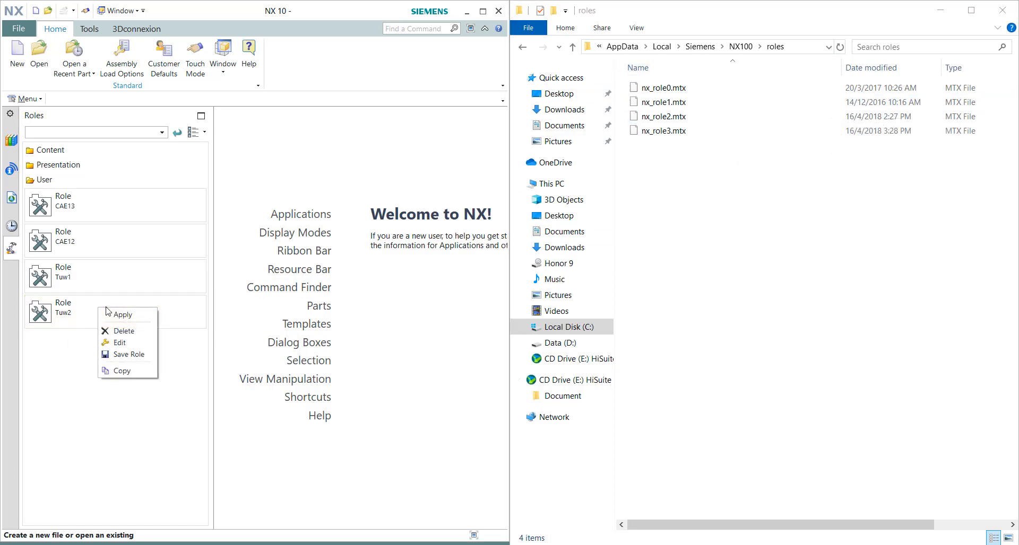
click(133, 335)
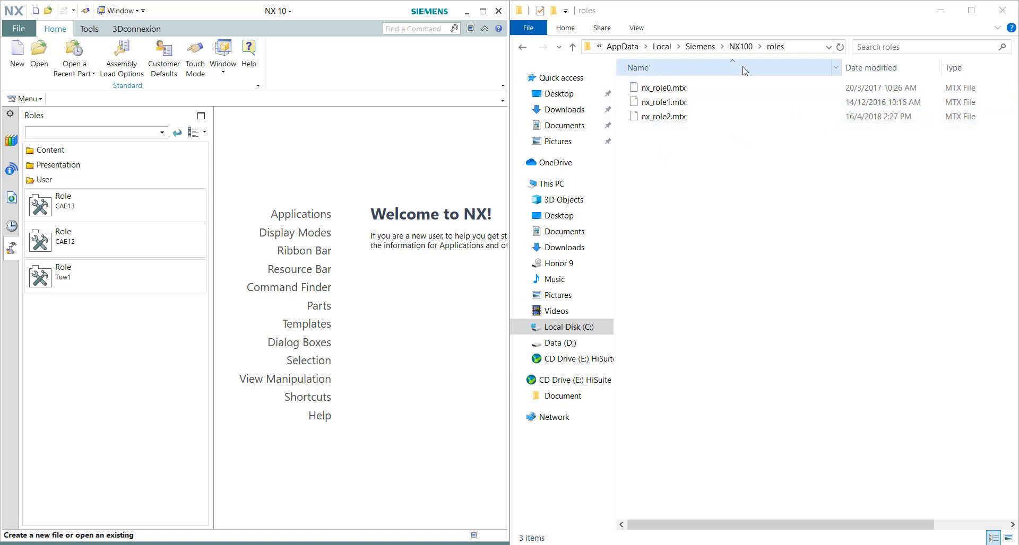
right_click(93, 272)
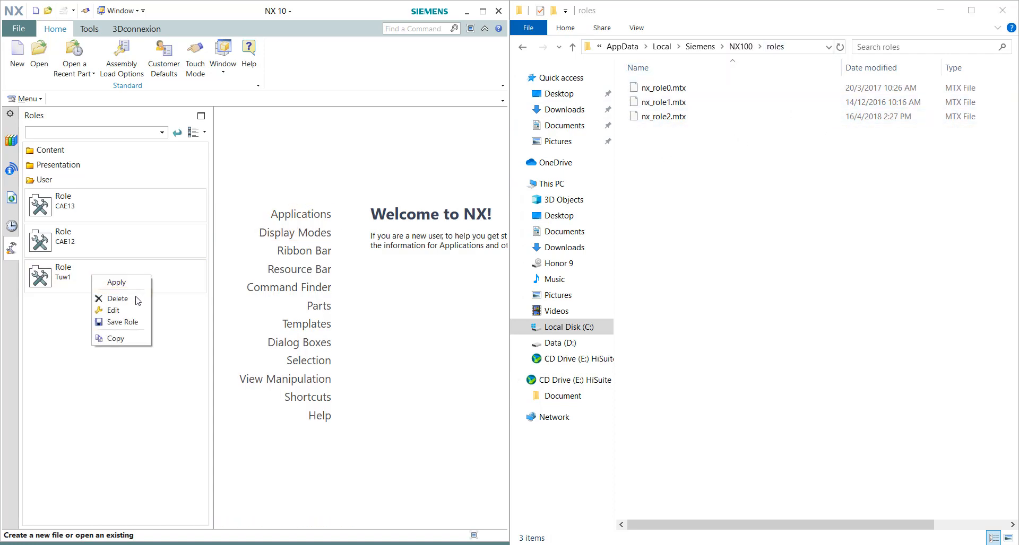
click(122, 299)
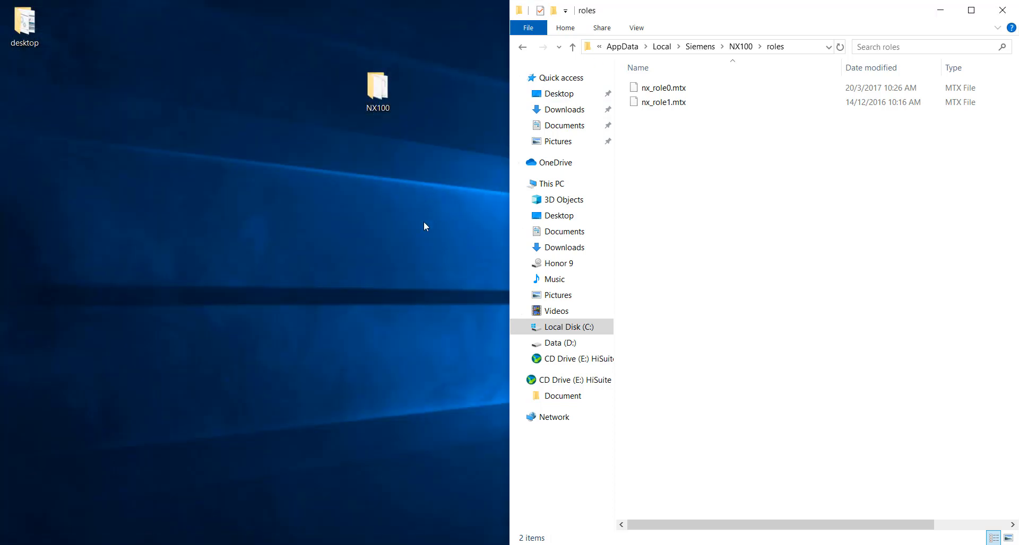
Open the roles subfolder of the NX100 backup on the desktop, keeping the Siemens\NX100\roles folder open beside it.
click(423, 221)
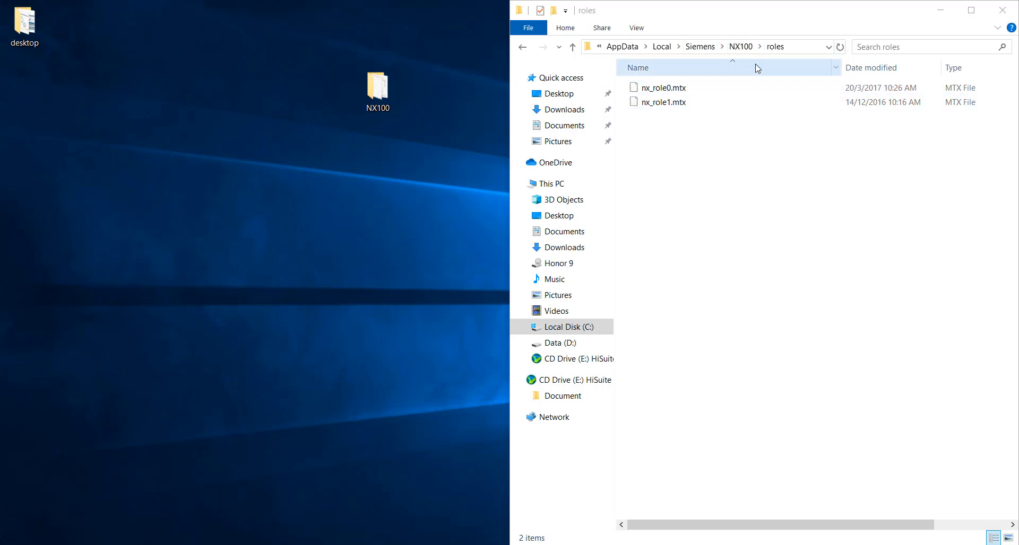
click(752, 47)
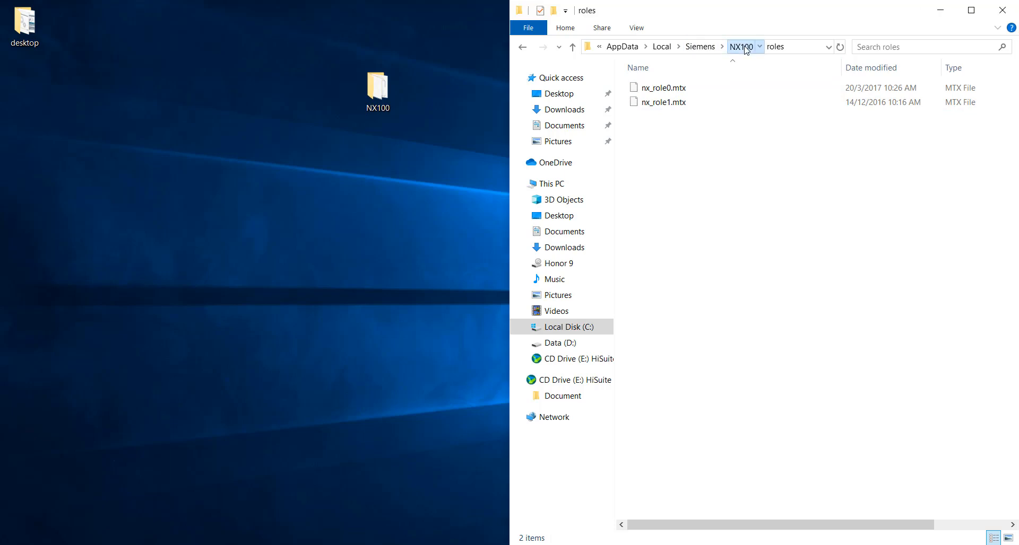
double_click(671, 90)
double_click(384, 106)
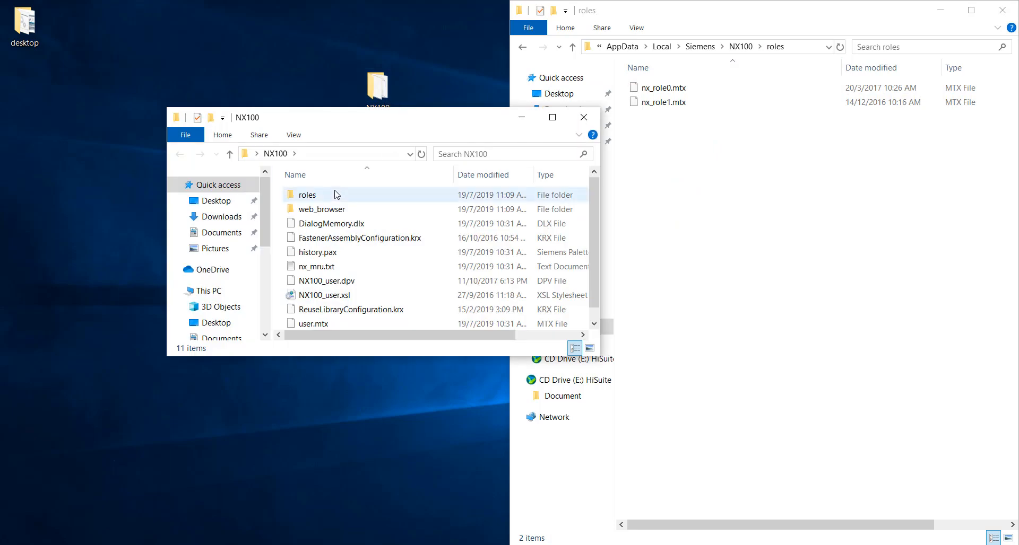
double_click(337, 195)
Copy nx_role2.mtx and nx_role3.mtx from the backup into the Siemens\NX100\roles folder, and close the backup window.
drag(372, 272, 313, 227)
drag(382, 123, 391, 154)
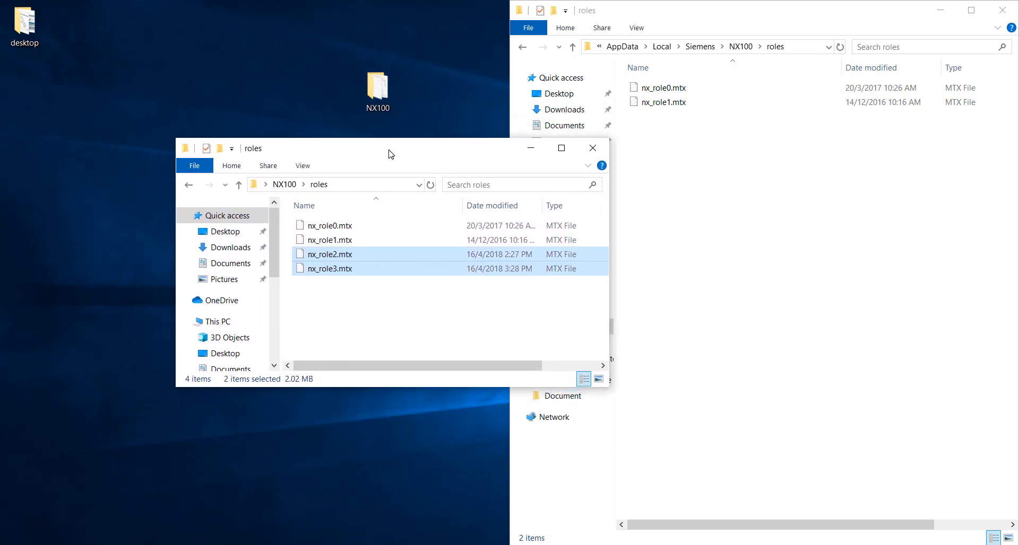
right_drag(335, 269, 764, 206)
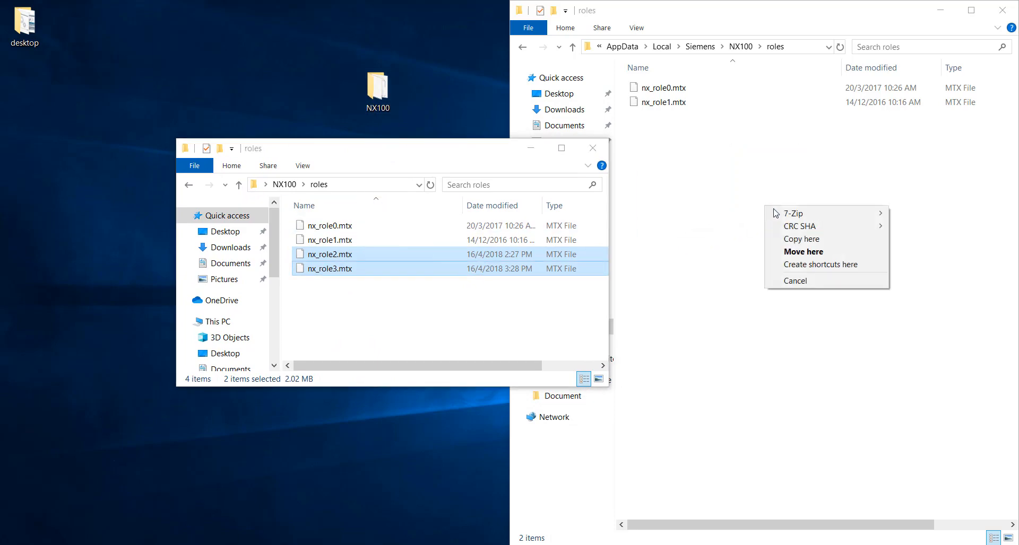
click(801, 239)
click(491, 159)
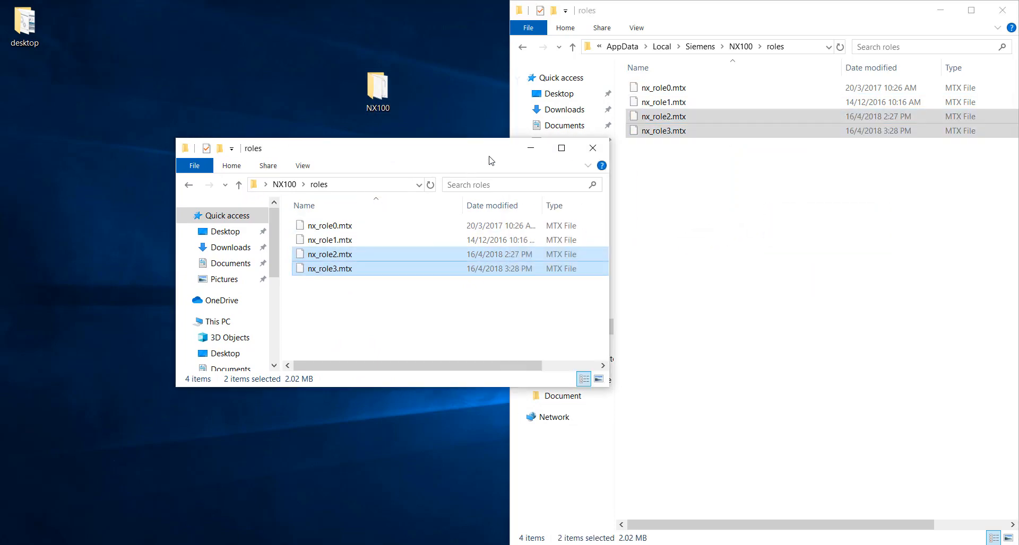
click(593, 149)
click(773, 230)
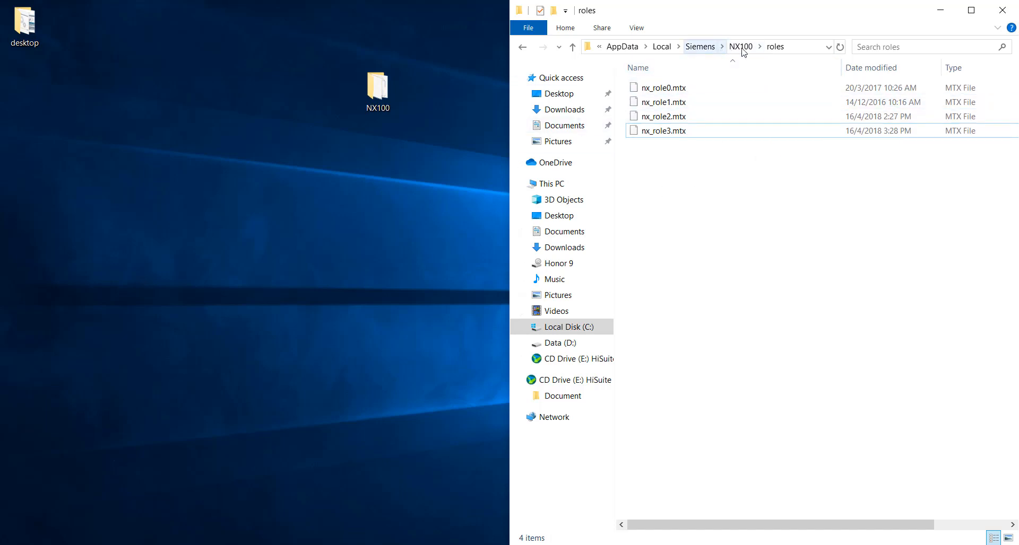
Return to the Siemens folder and open the roles folder inside NX90.
click(742, 48)
click(732, 47)
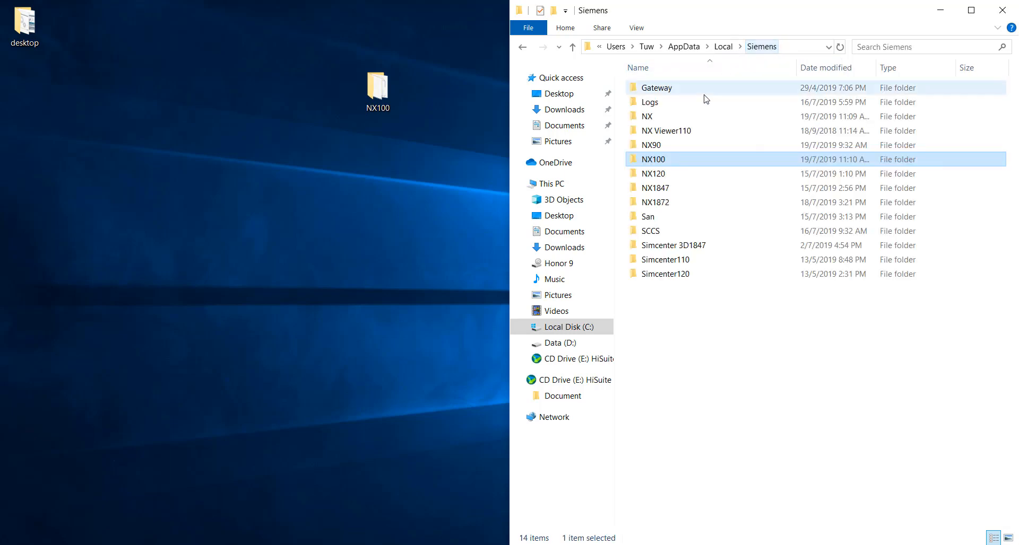
double_click(706, 145)
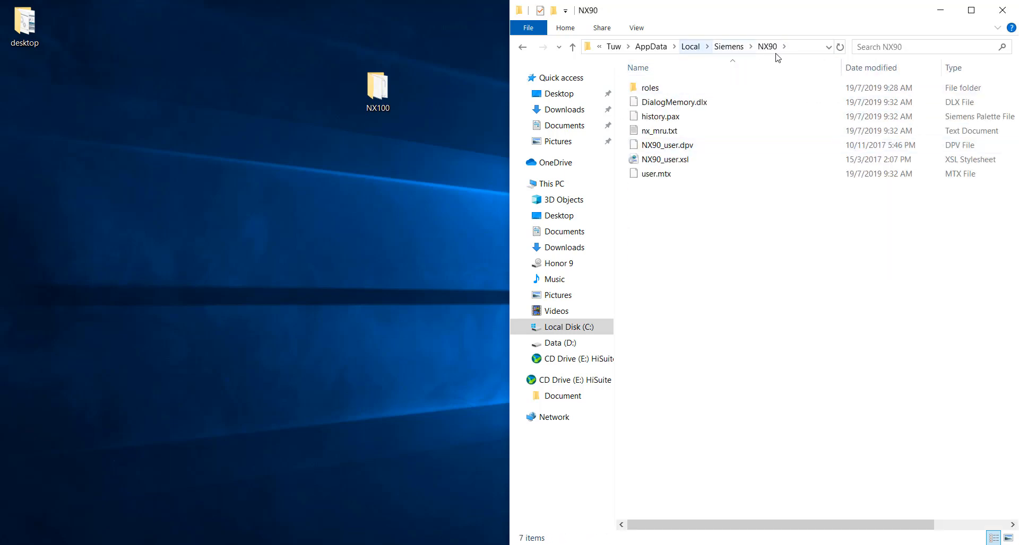
double_click(690, 89)
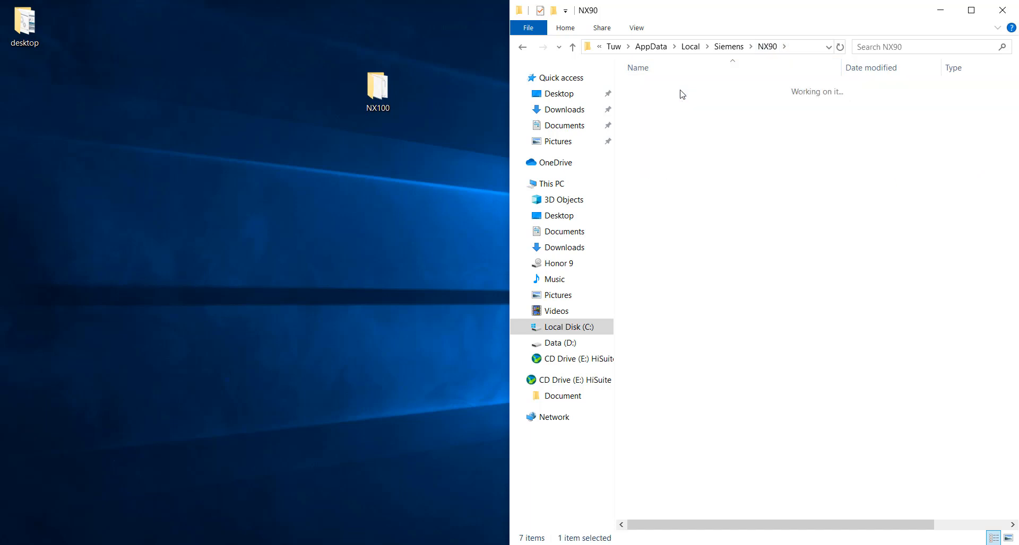
Copy nx_role1.mtx from the NX90 roles folder to the desktop, and go back up to the NX90 folder.
click(681, 89)
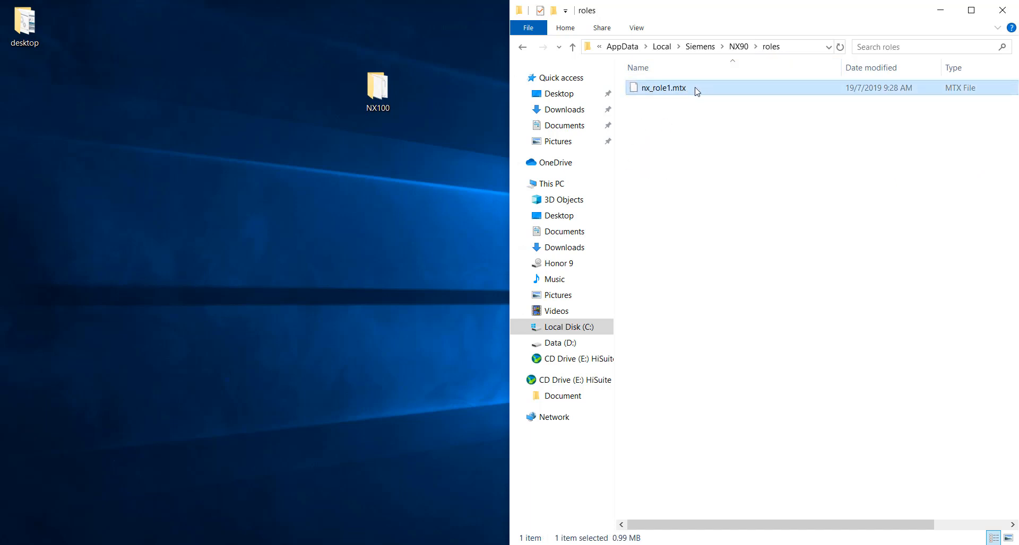
right_drag(696, 91, 293, 195)
click(340, 225)
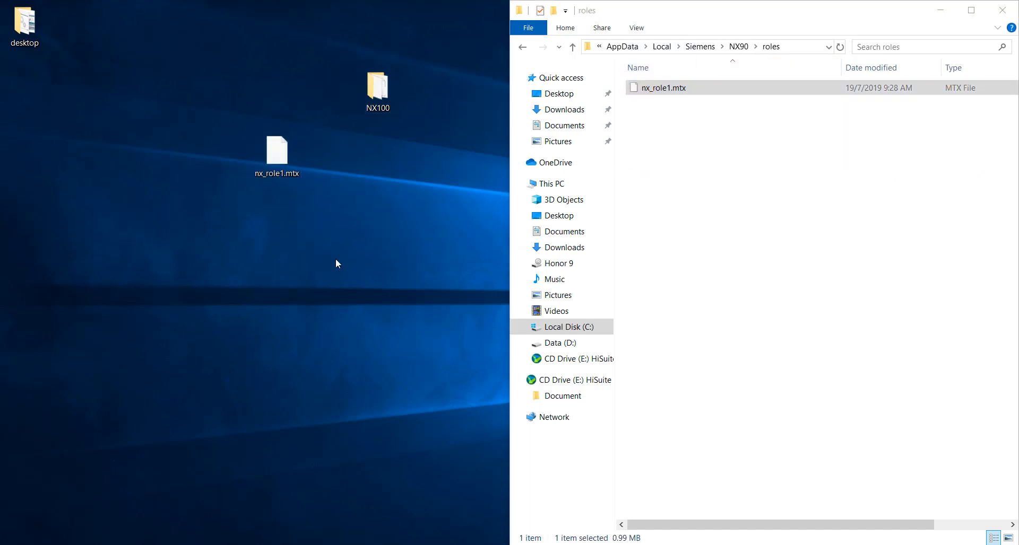
click(739, 46)
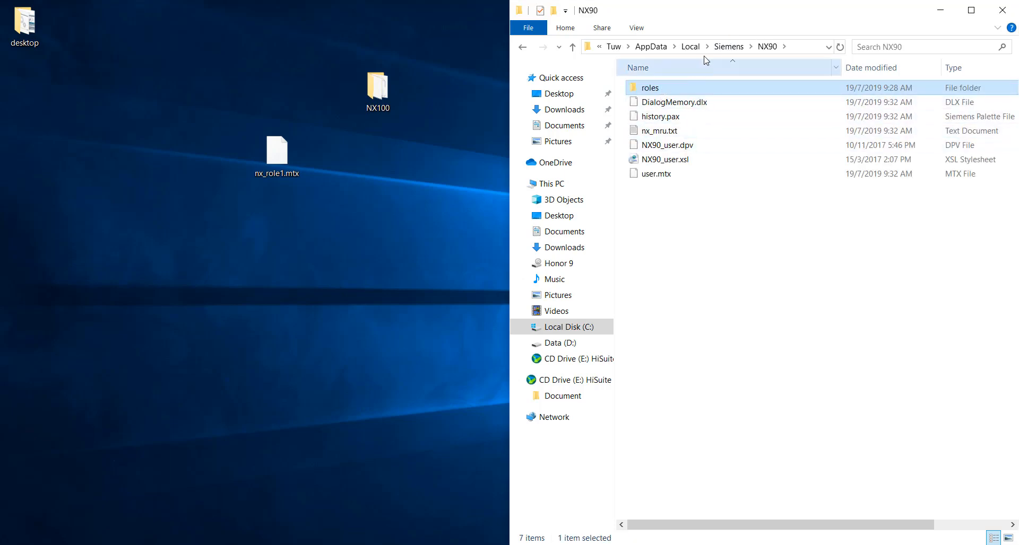
Go back to the Siemens folder and open the roles folder inside NX100.
click(728, 47)
double_click(658, 159)
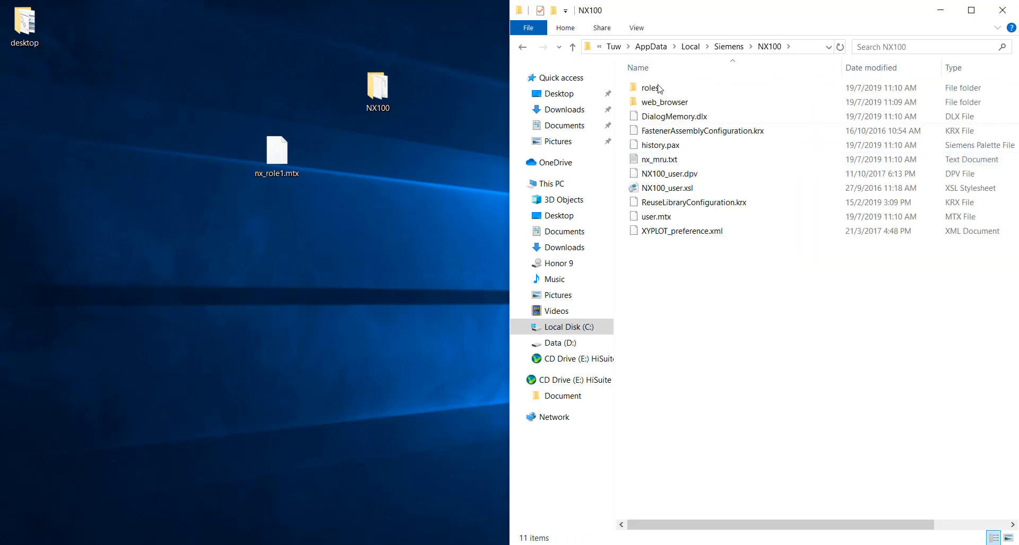
click(660, 100)
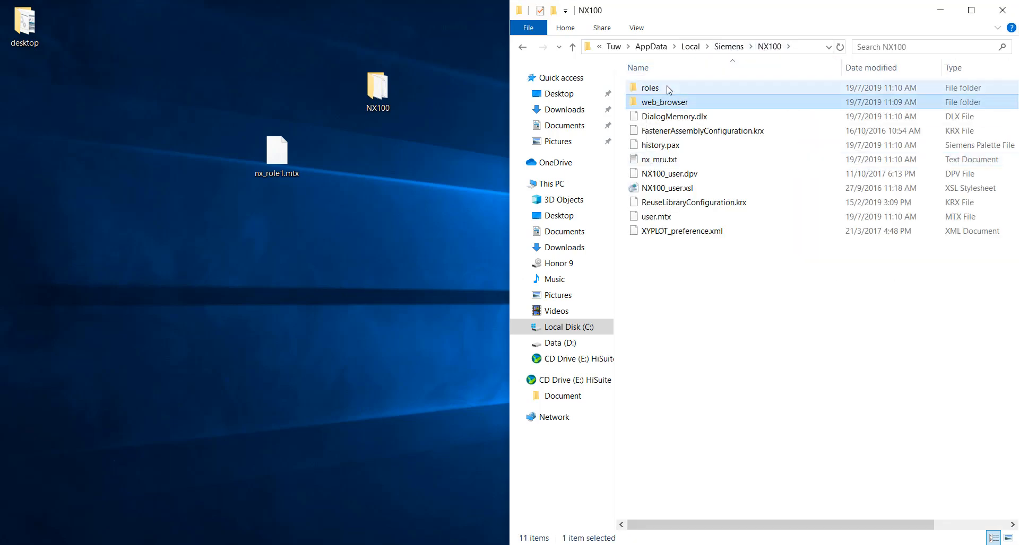
double_click(650, 88)
Rename the nx_role1.mtx file on the desktop to nx_role4.mtx.
click(275, 175)
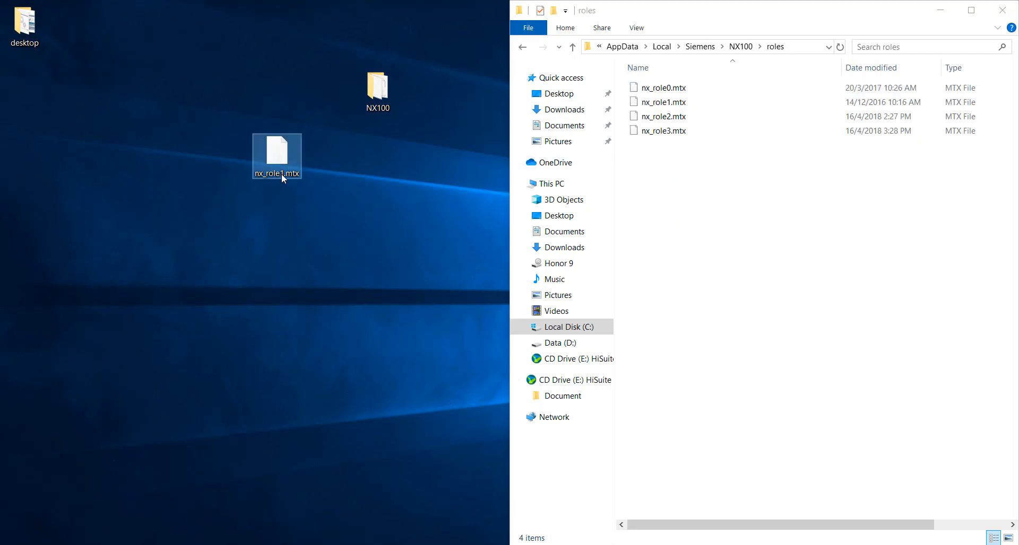
click(279, 174)
drag(280, 174, 284, 174)
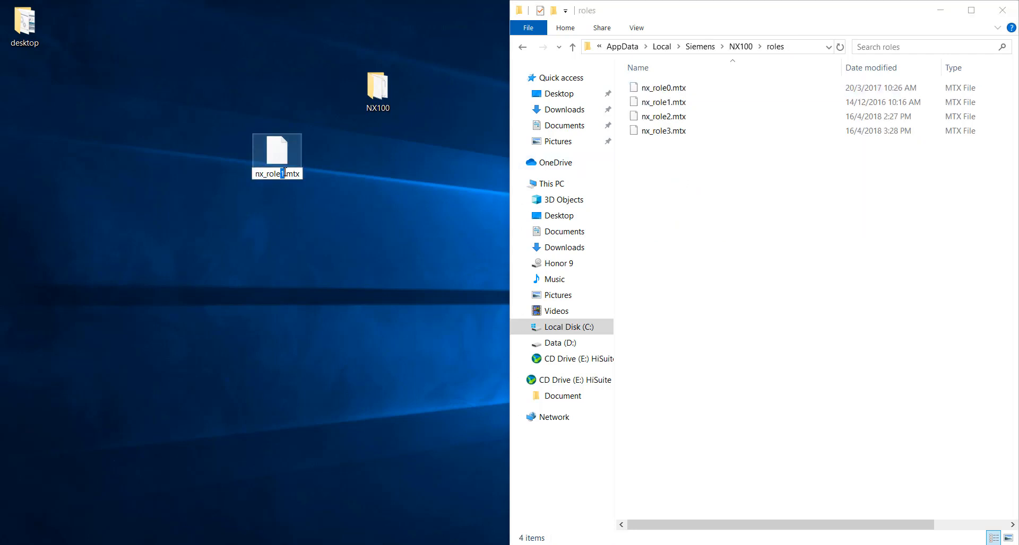
text(4)
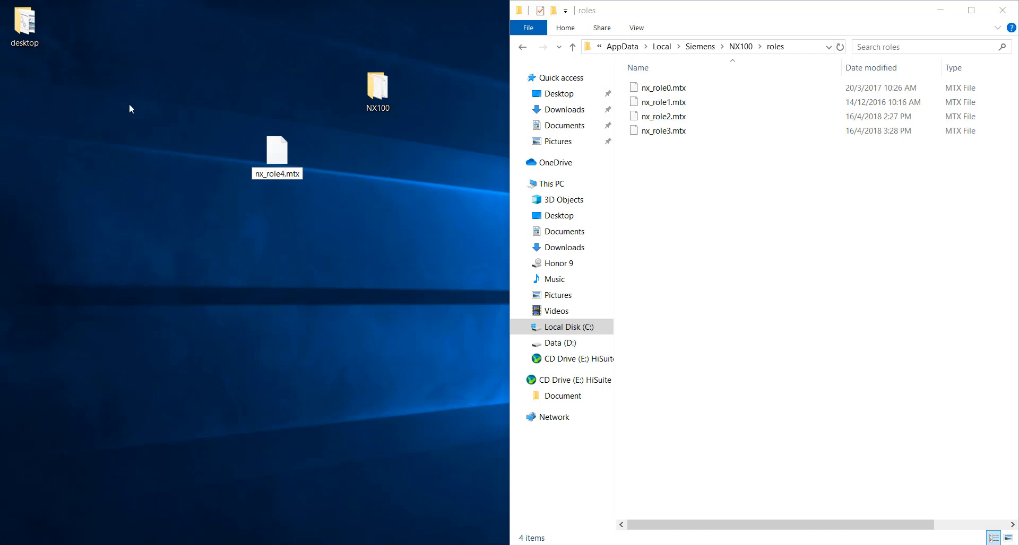
key(Return)
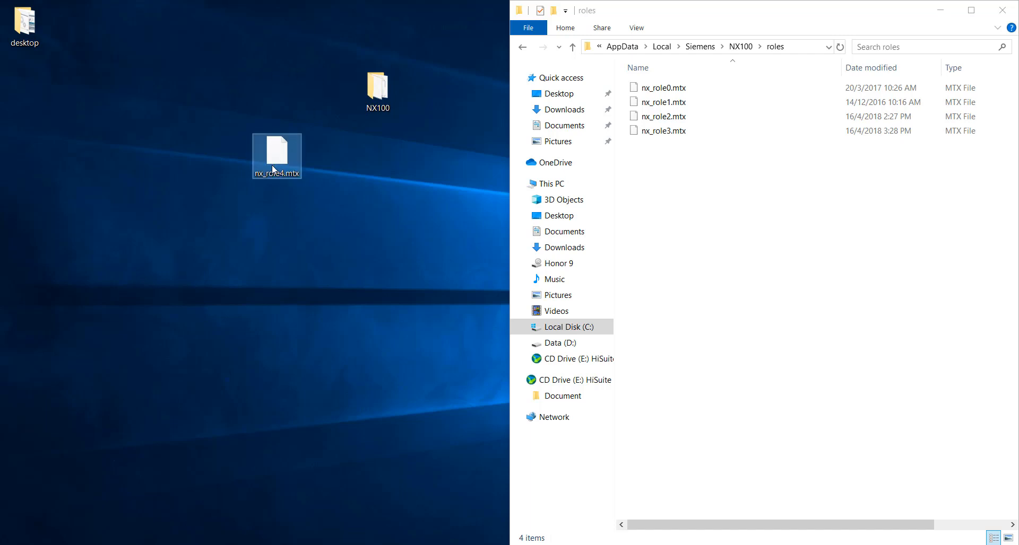
Move nx_role4.mtx from the desktop into the Siemens\NX100\roles folder.
drag(275, 157, 716, 174)
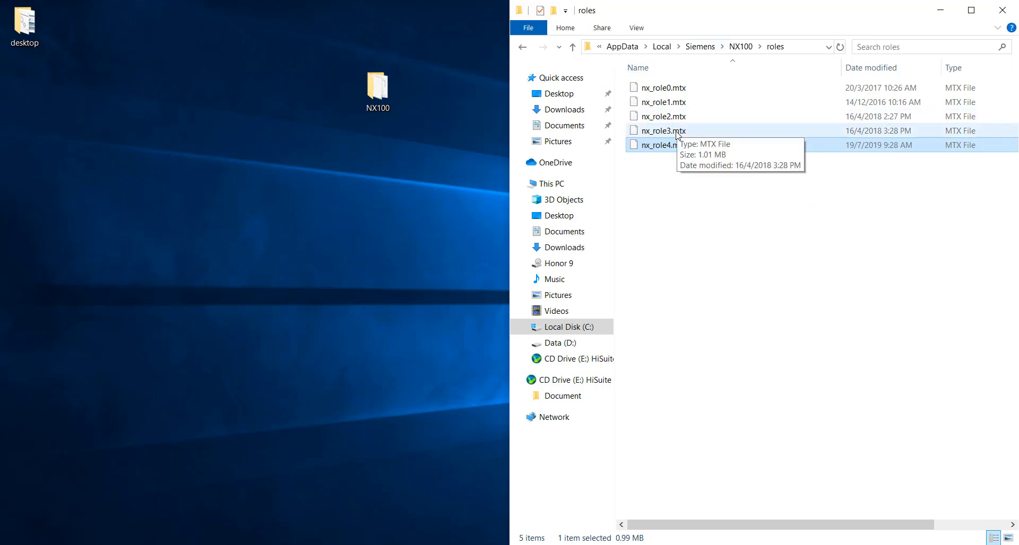
click(669, 221)
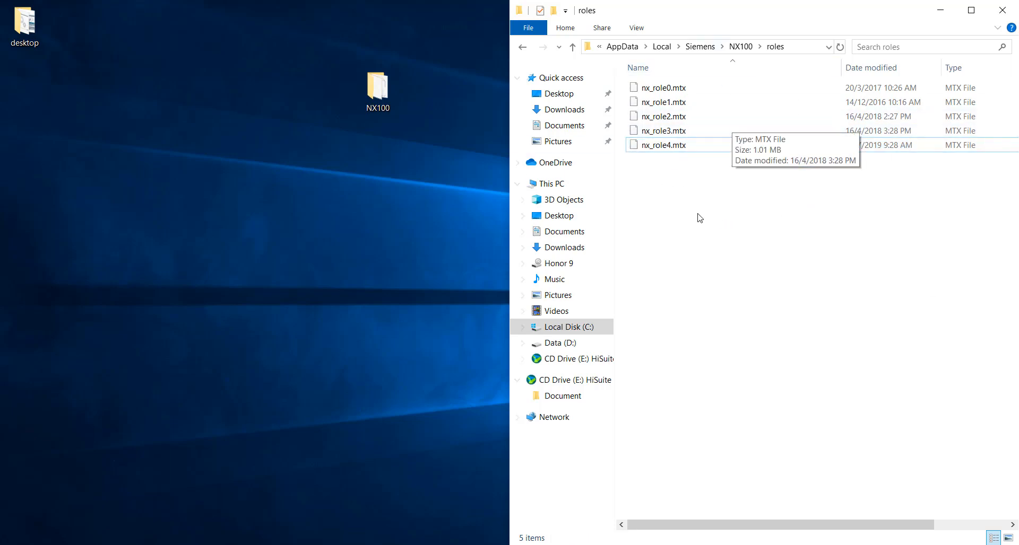
click(393, 252)
Launch NX 10.0 in a window beside the roles folder and display its list of roles.
key(super)
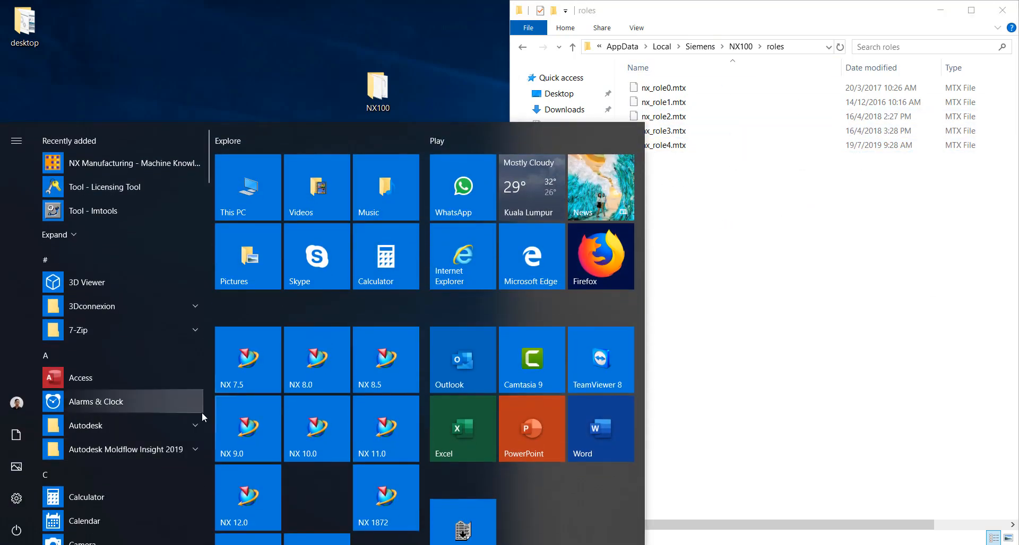
click(317, 427)
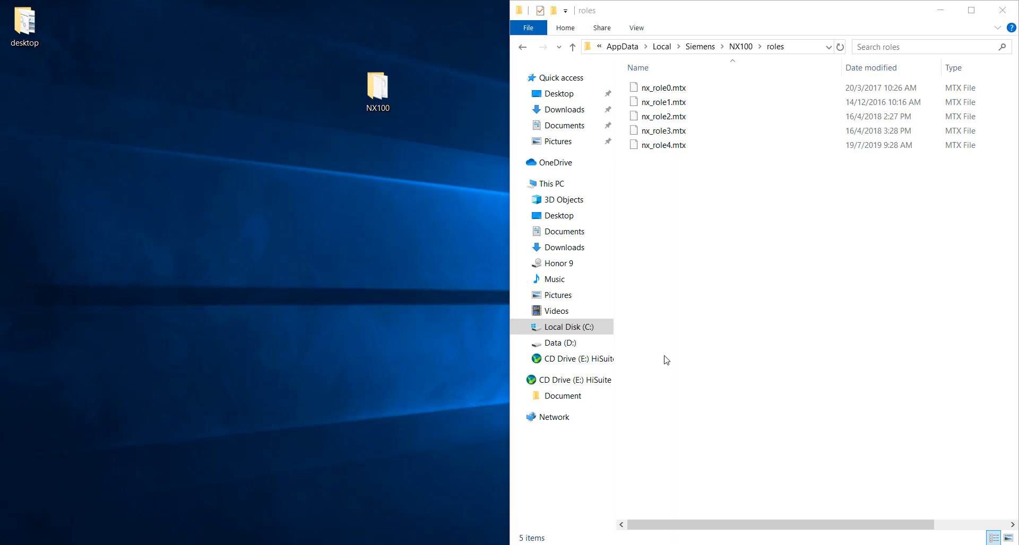
drag(254, 25, 1, 1)
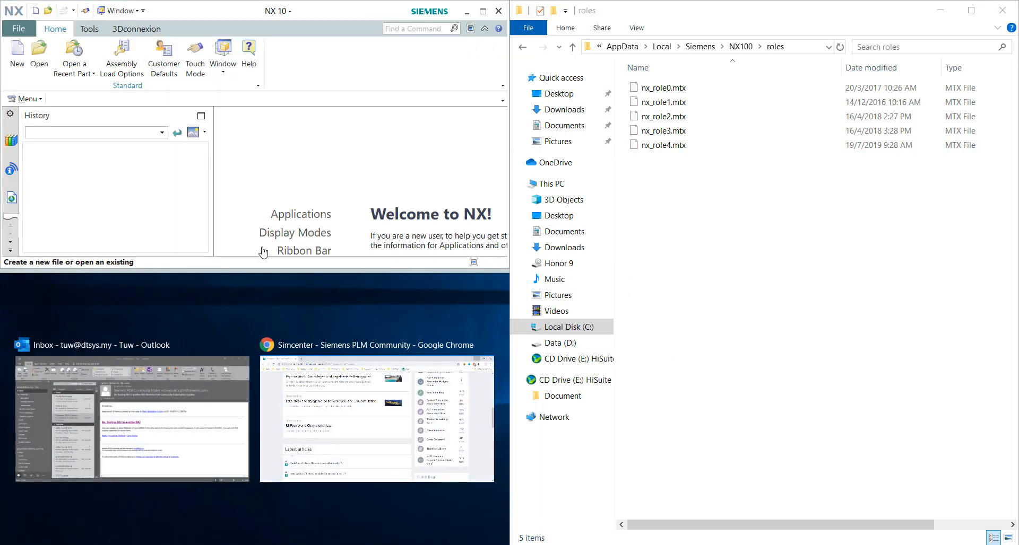
drag(325, 21, 1, 193)
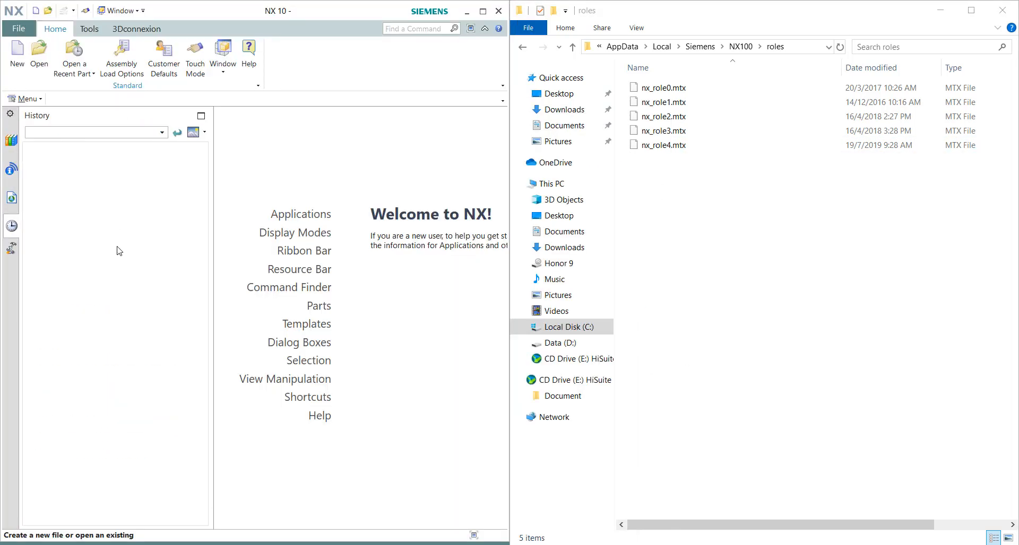
click(11, 250)
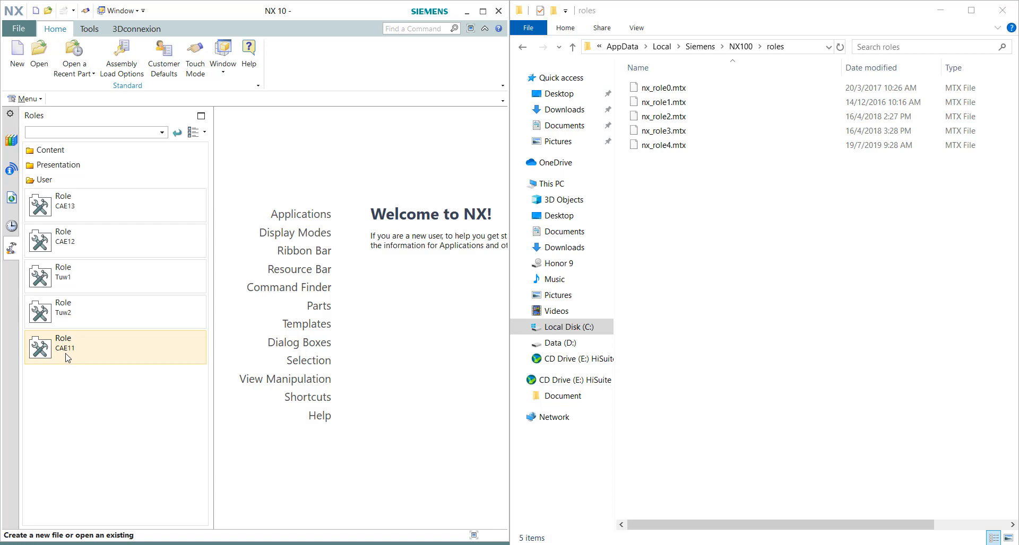
mouse_move(67, 358)
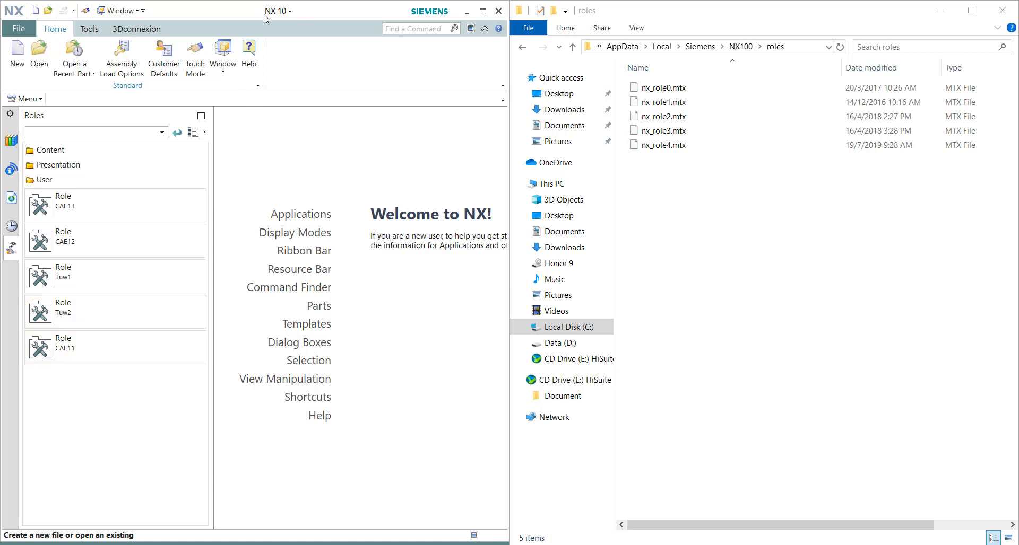
Create a new model part and load the CAE11 user role, accepting the overwrite of the stored customizations.
click(17, 54)
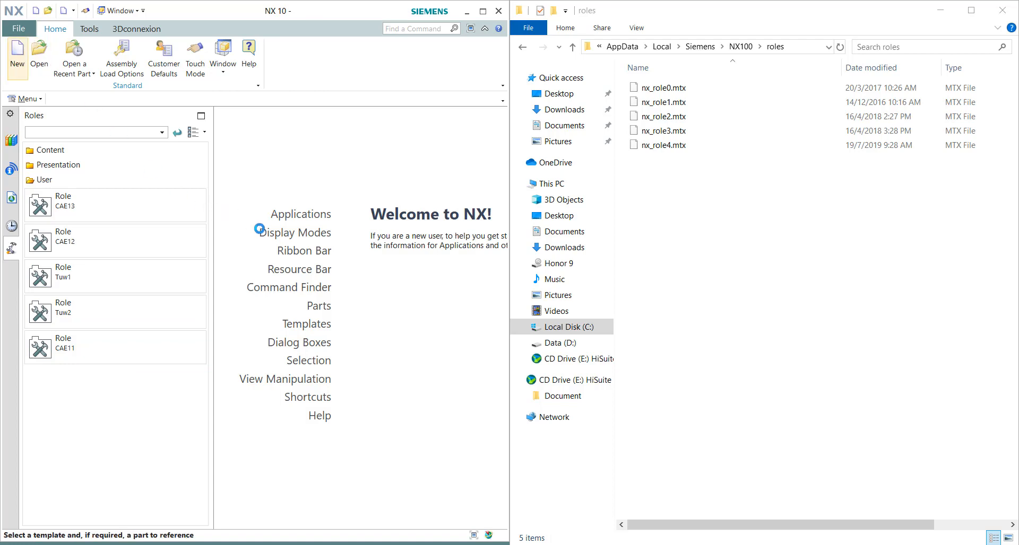
click(519, 416)
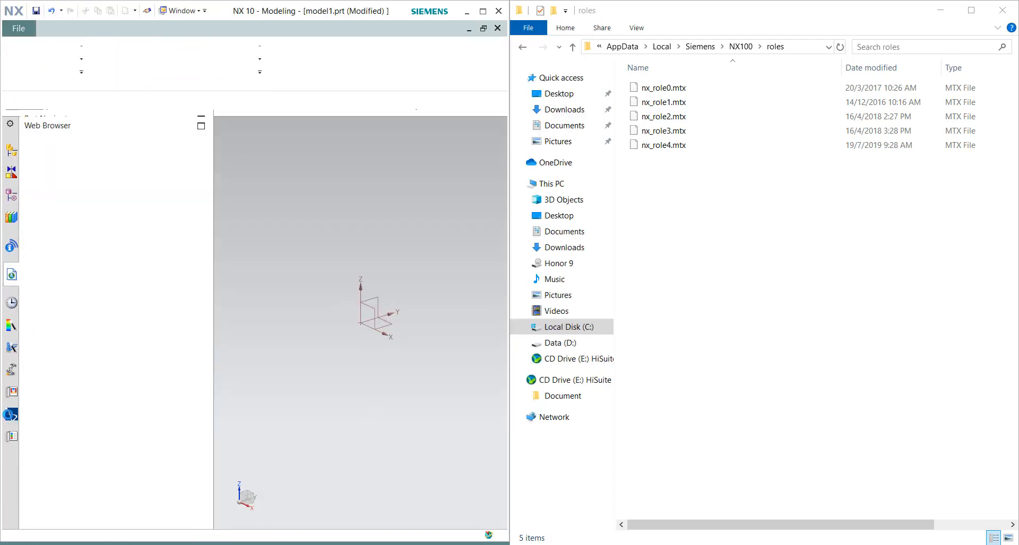
click(11, 370)
click(191, 353)
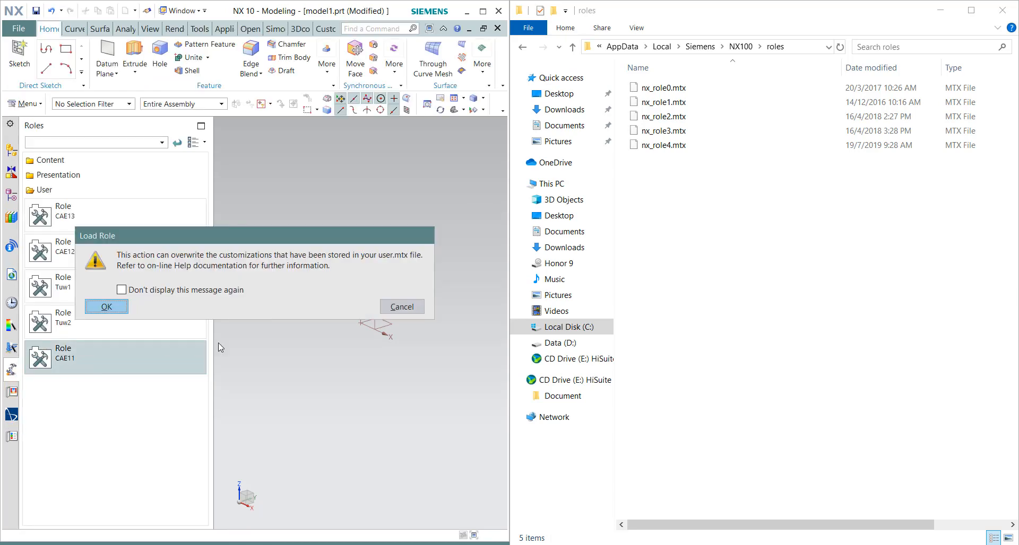
key(Return)
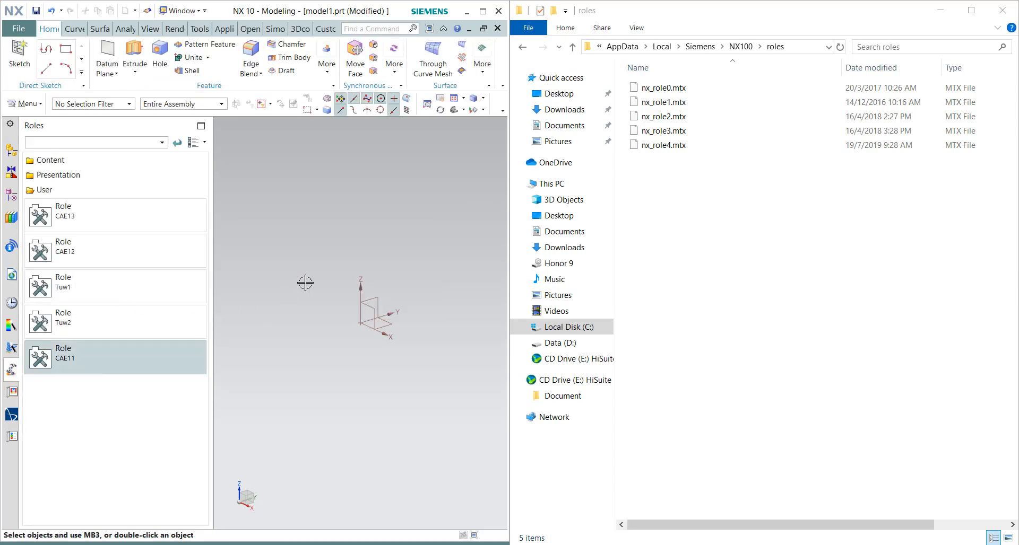